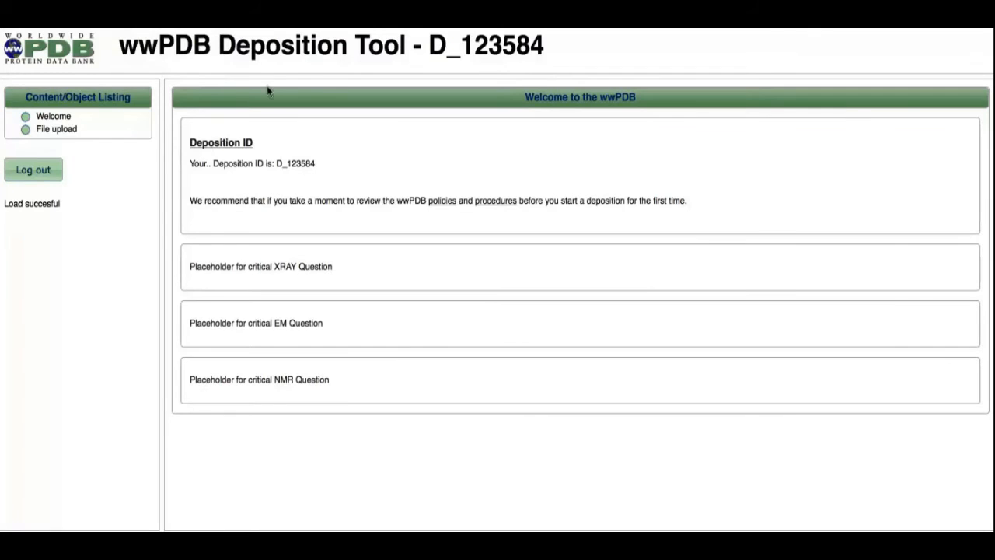
Upload 1CBS.cif on the file upload page and set its type to Coordinates (mmCIF format).
left_click(50, 130)
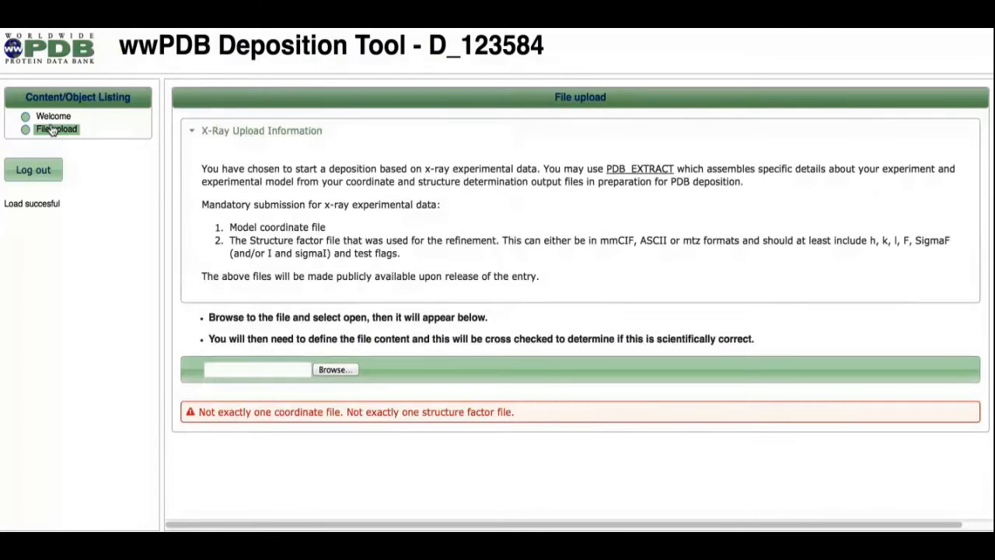
left_click(333, 368)
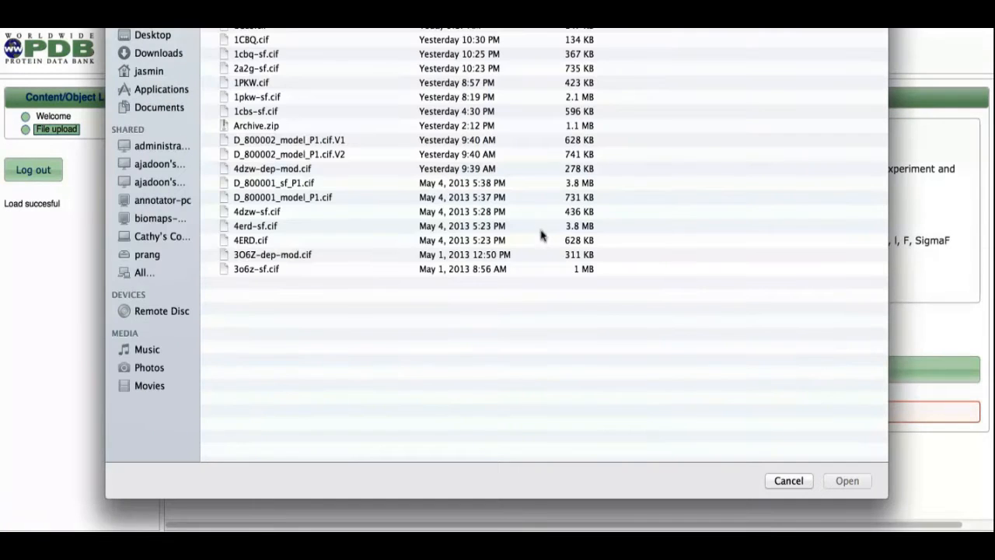
left_click(251, 35)
left_click(851, 481)
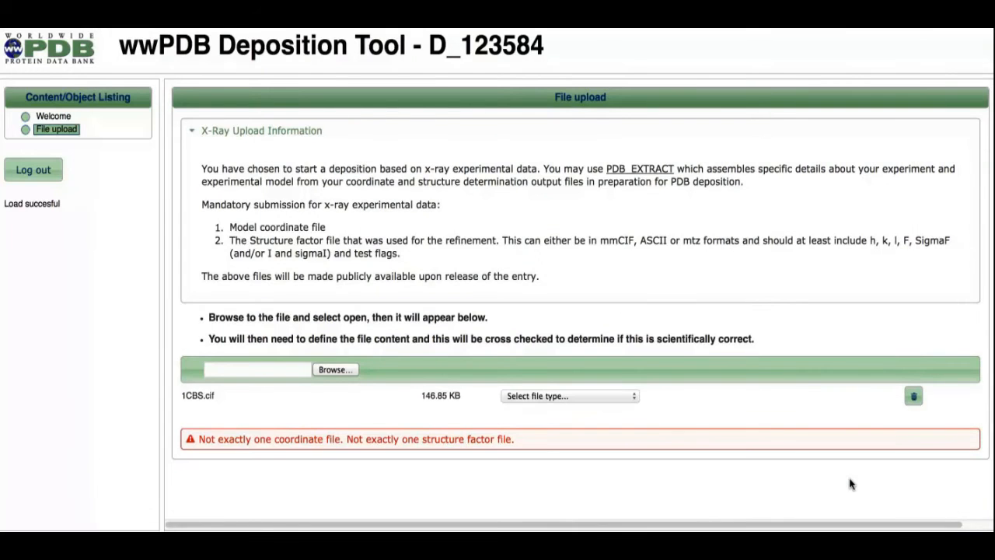
left_click(622, 396)
left_click(605, 332)
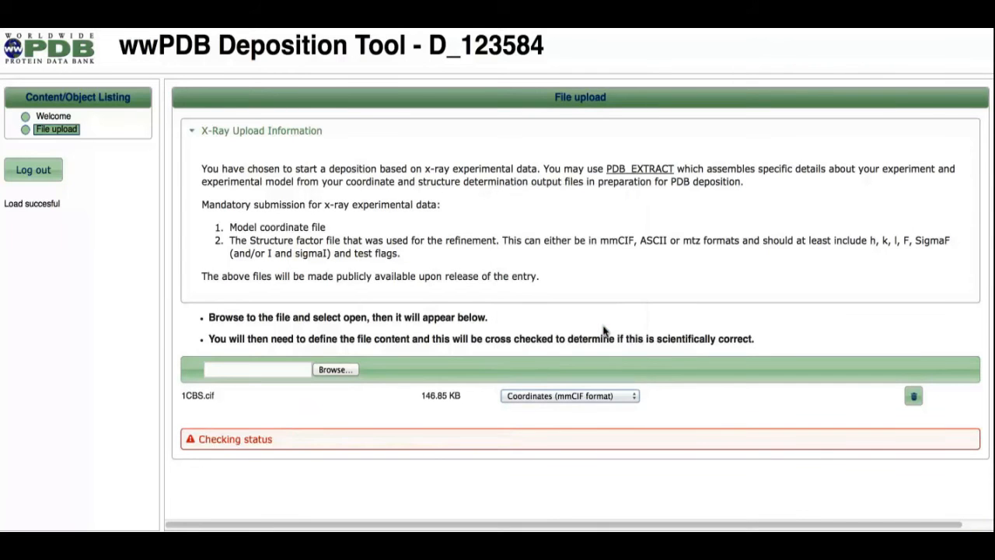
Upload 1cbs-sf.cif as an mmCIF structure factor file and populate the deposition.
left_click(333, 369)
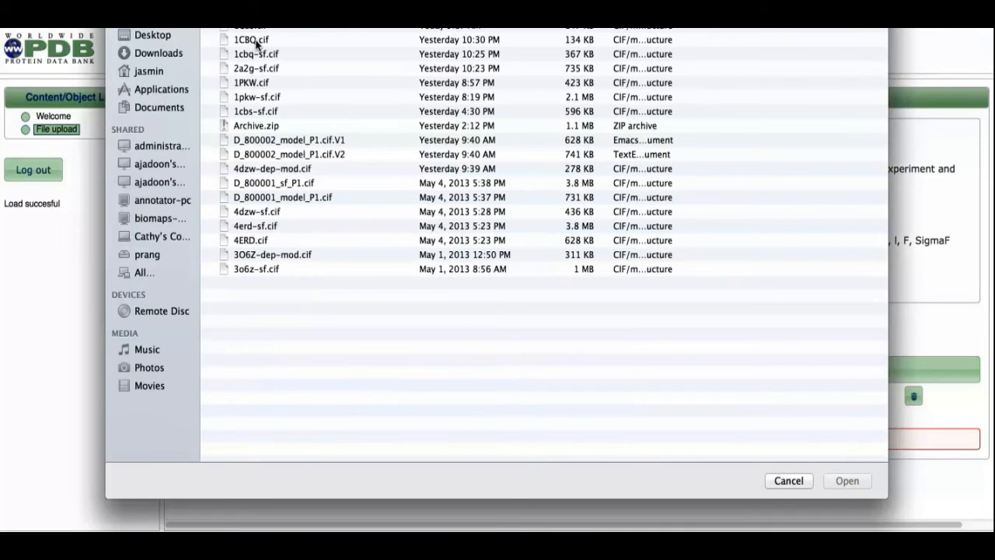
left_click(264, 111)
left_click(854, 481)
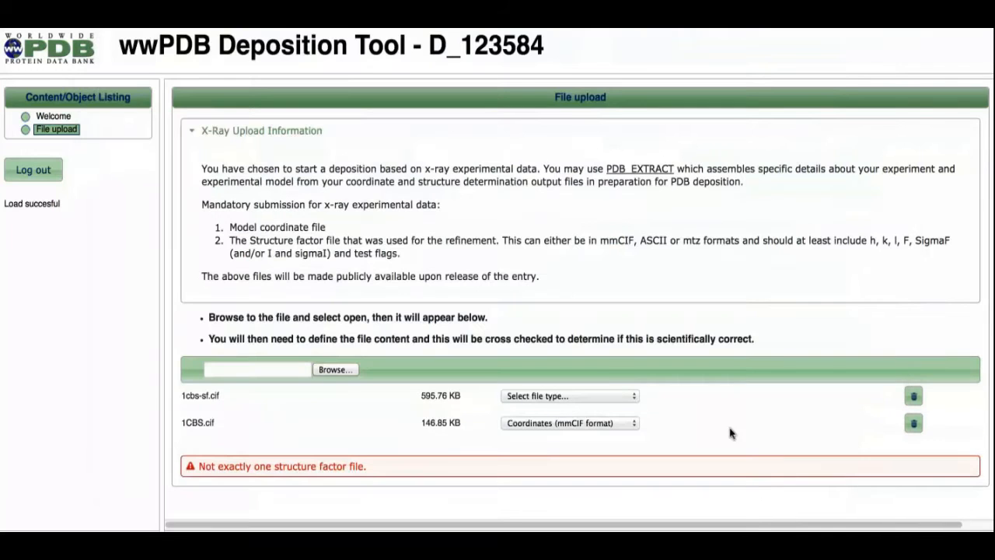
left_click(627, 394)
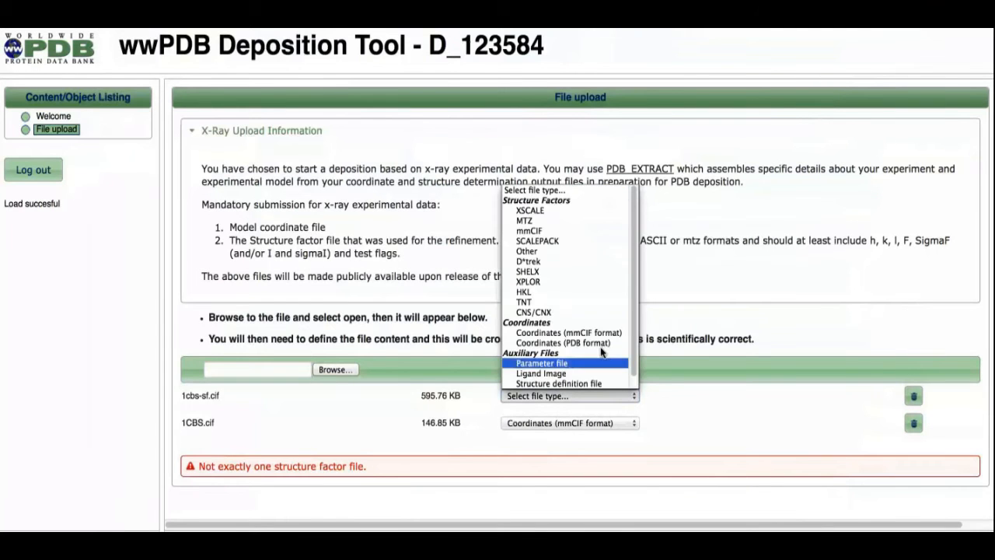
left_click(581, 230)
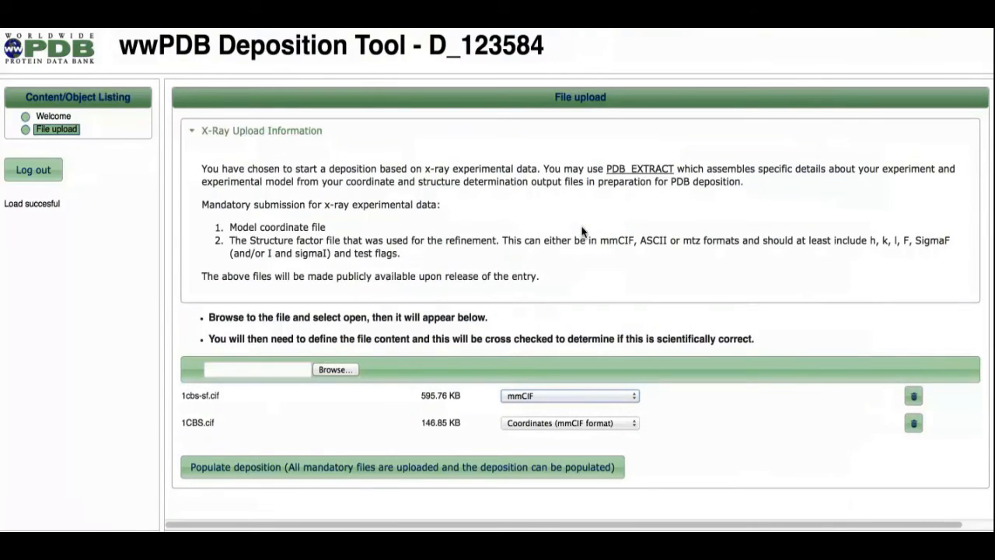
left_click(341, 468)
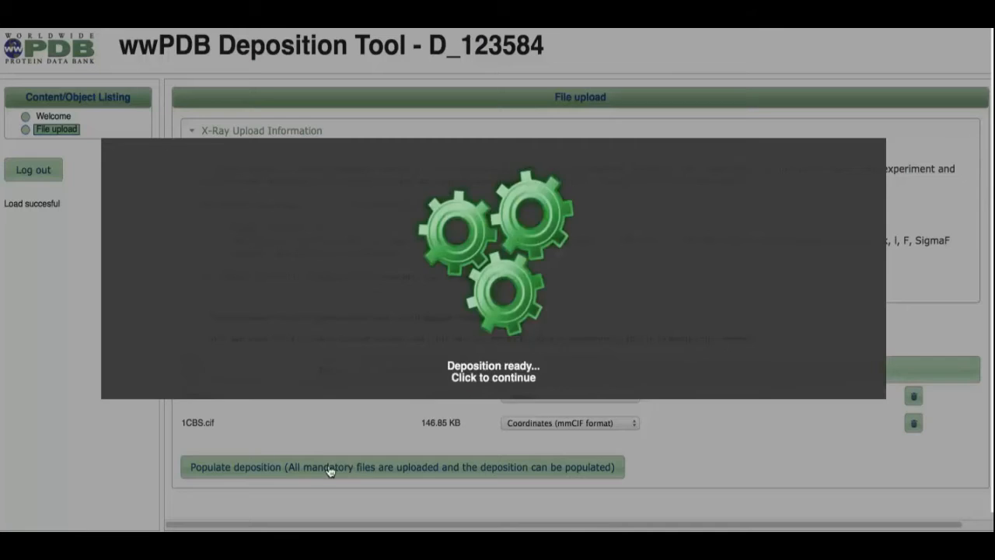
left_click(164, 420)
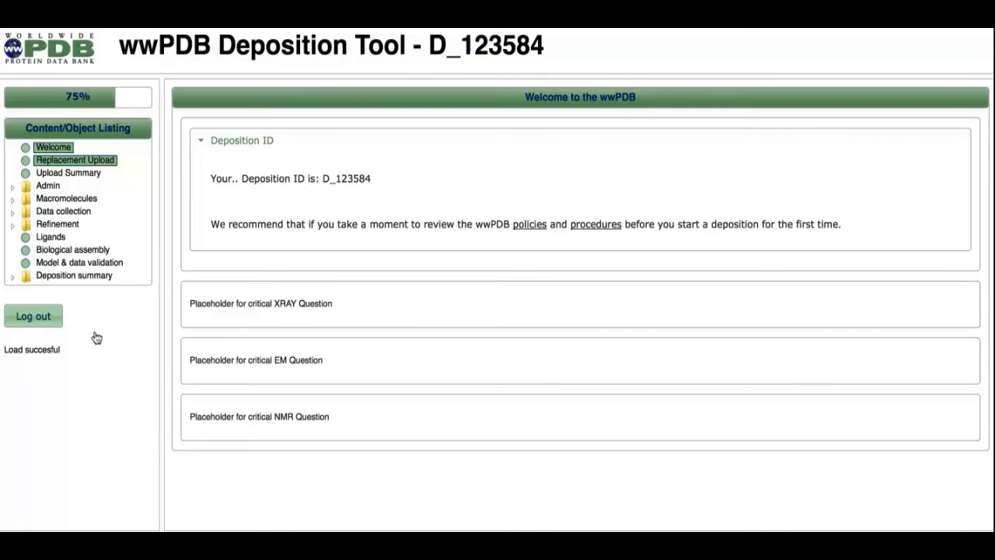
Open the upload summary and review the uploaded files, molecule entities, sequence, ligands and coordinate validity.
left_click(65, 172)
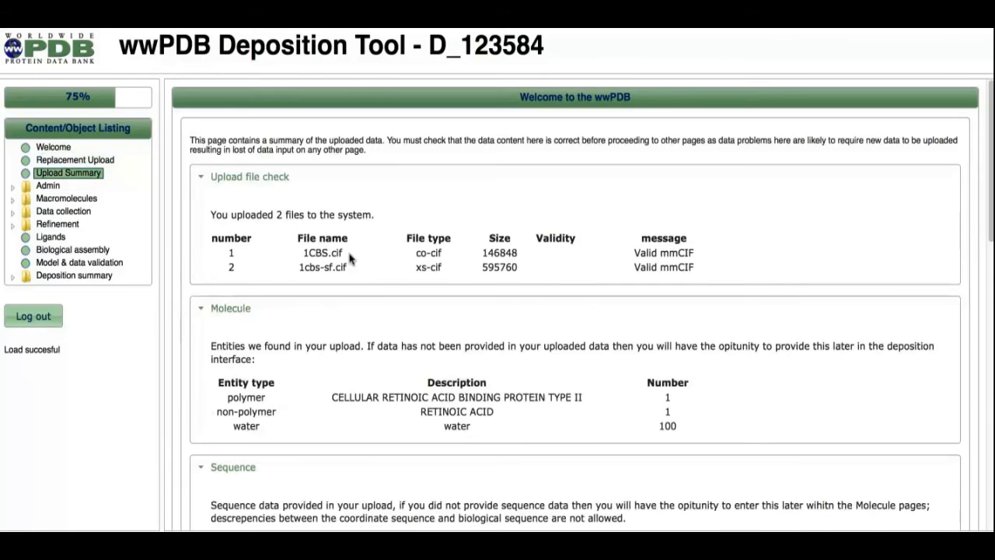
scroll(339, 256, "down", 3)
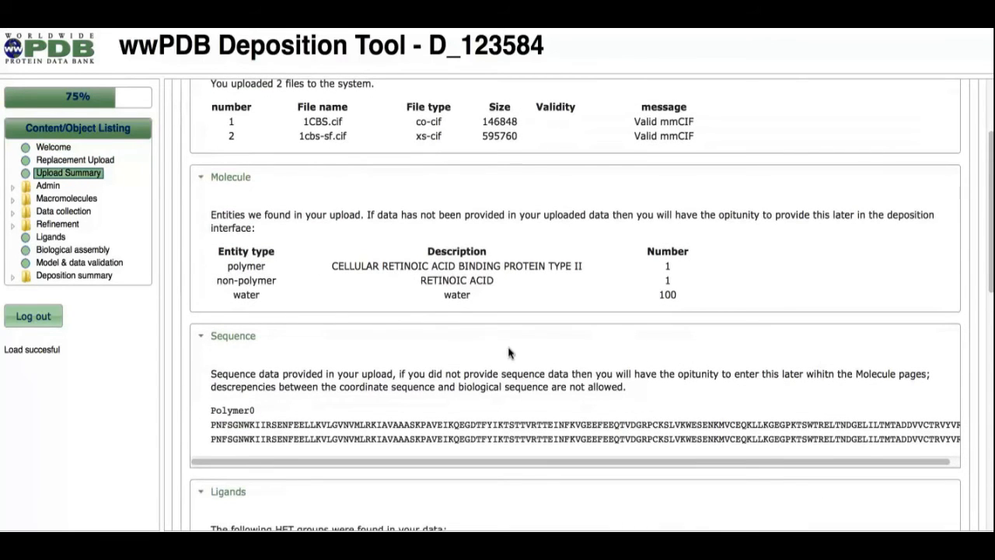
scroll(509, 353, "down", 3)
scroll(501, 306, "down", 5)
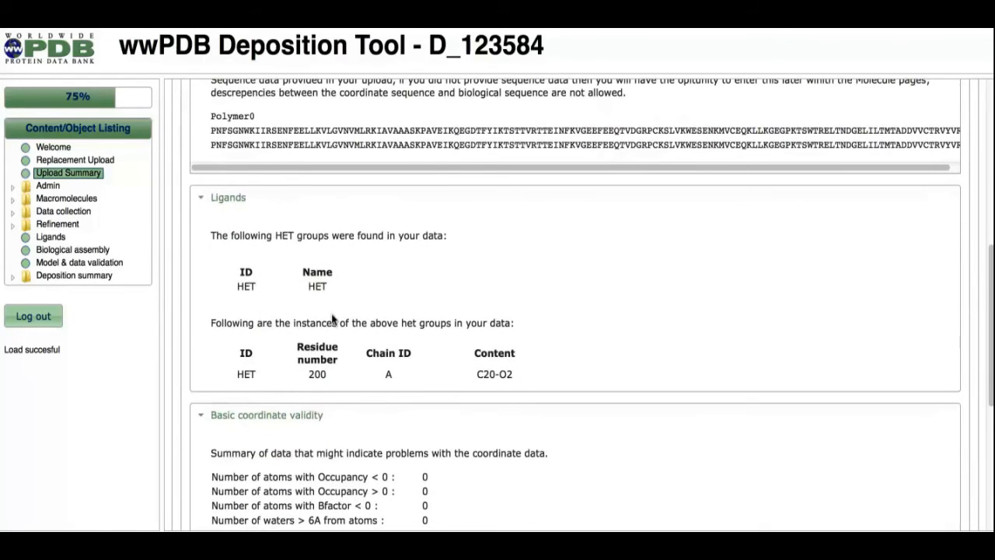
scroll(333, 317, "down", 3)
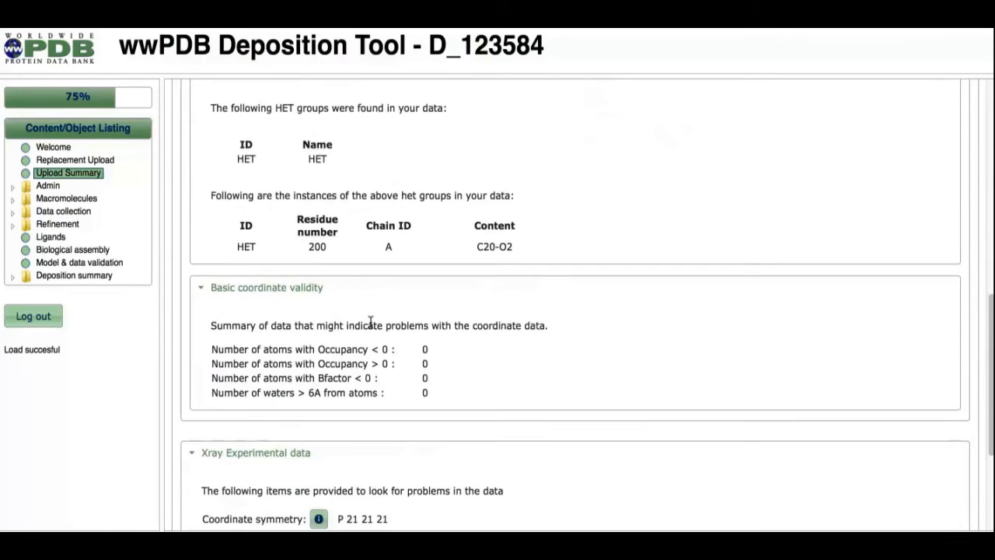
scroll(439, 354, "down", 3)
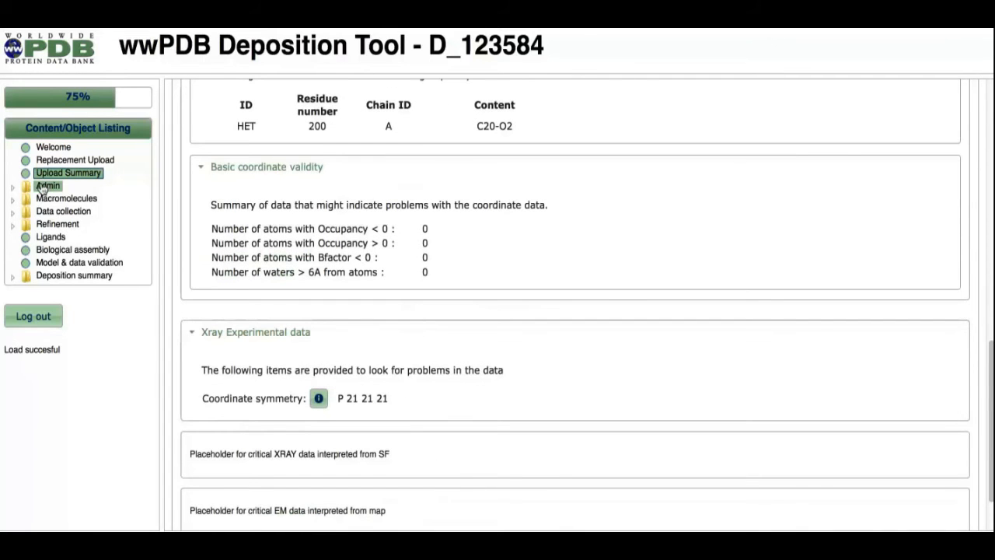
Open the Admin contact information form and enter the principal investigator's first name and e-mail address.
left_click(43, 187)
left_click(61, 198)
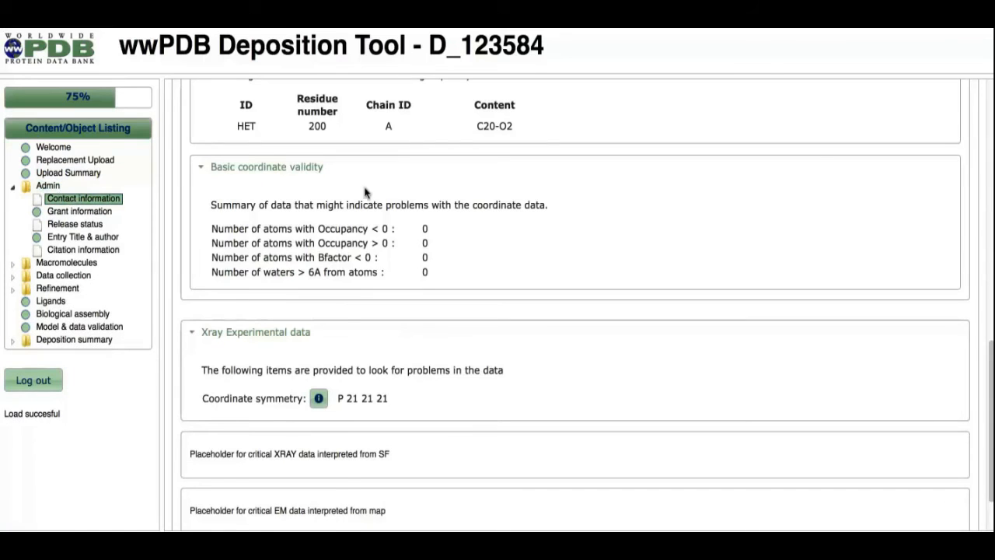
scroll(385, 323, "down", 3)
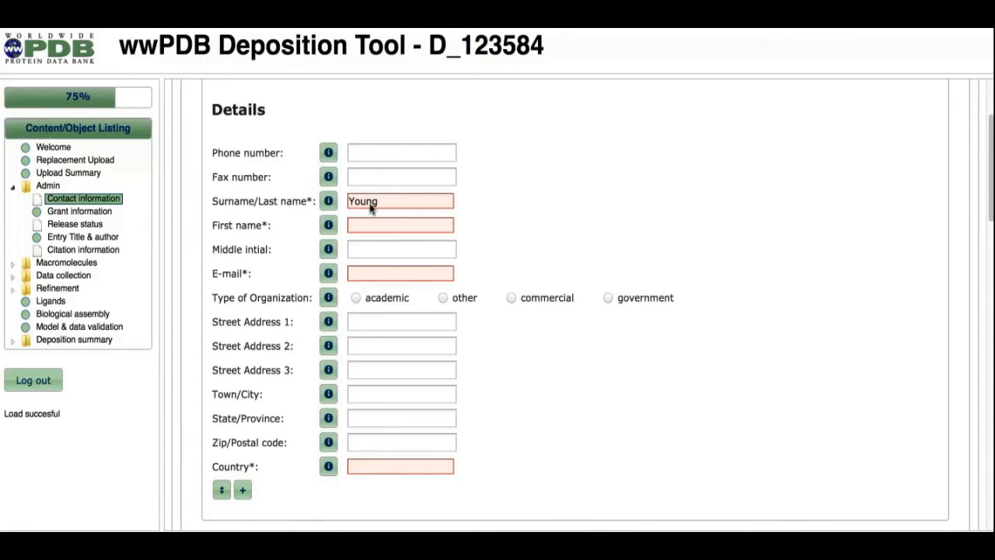
left_click(370, 220)
type("Jasmine")
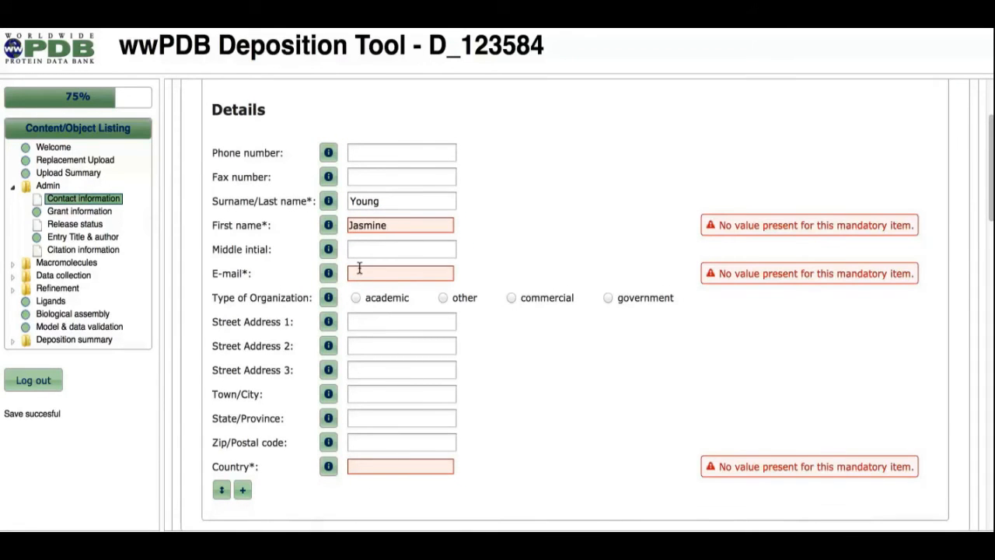
left_click(359, 268)
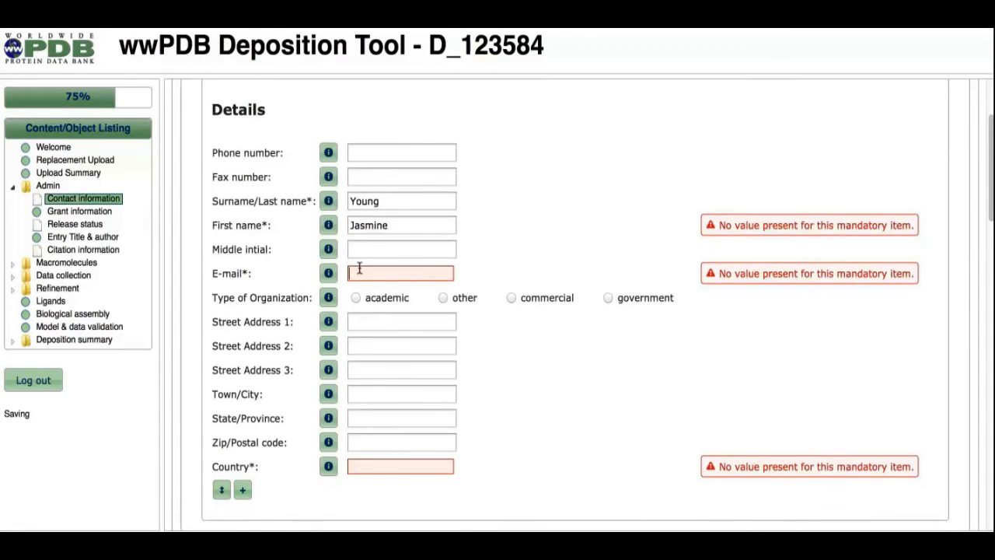
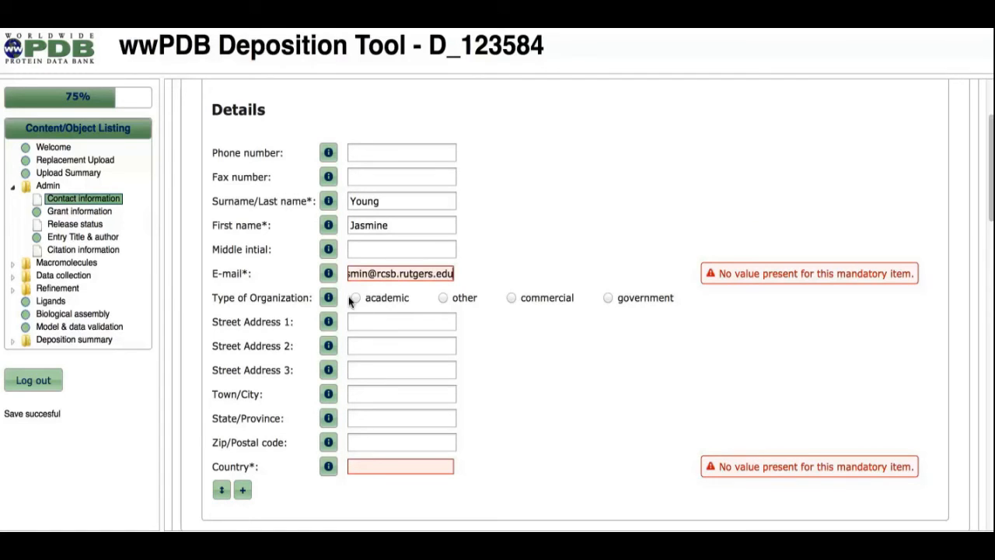
Set the organization type to academic and the country to United States.
left_click(355, 298)
left_click(372, 460)
type("unite")
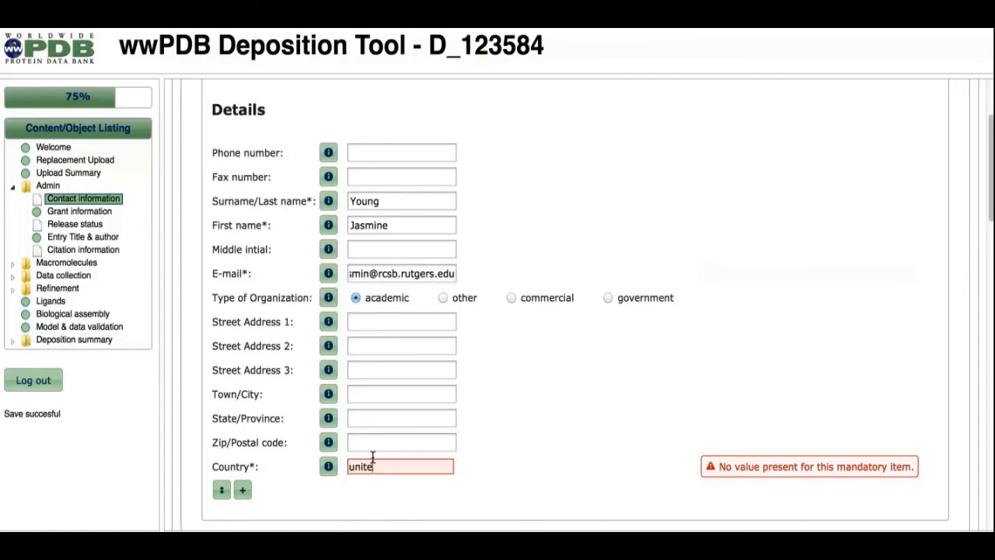
left_click(393, 528)
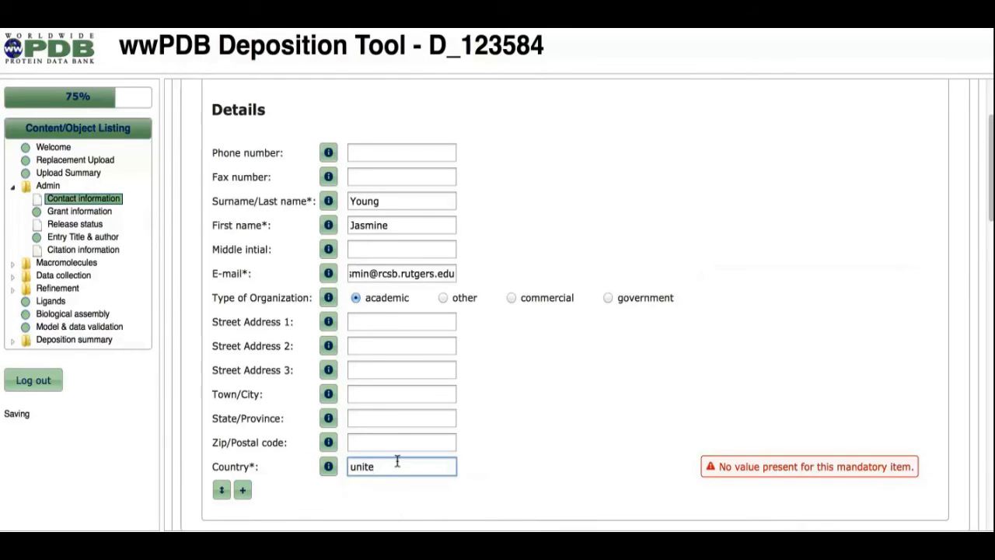
scroll(397, 462, "down", 3)
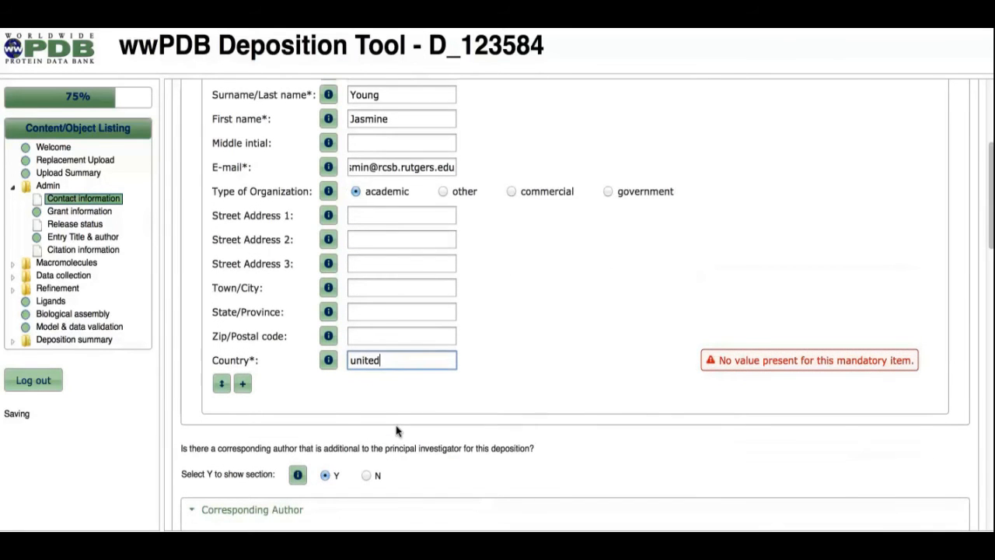
type("d")
left_click(412, 438)
Answer N to both the additional corresponding author and other authors questions.
scroll(562, 354, "down", 6)
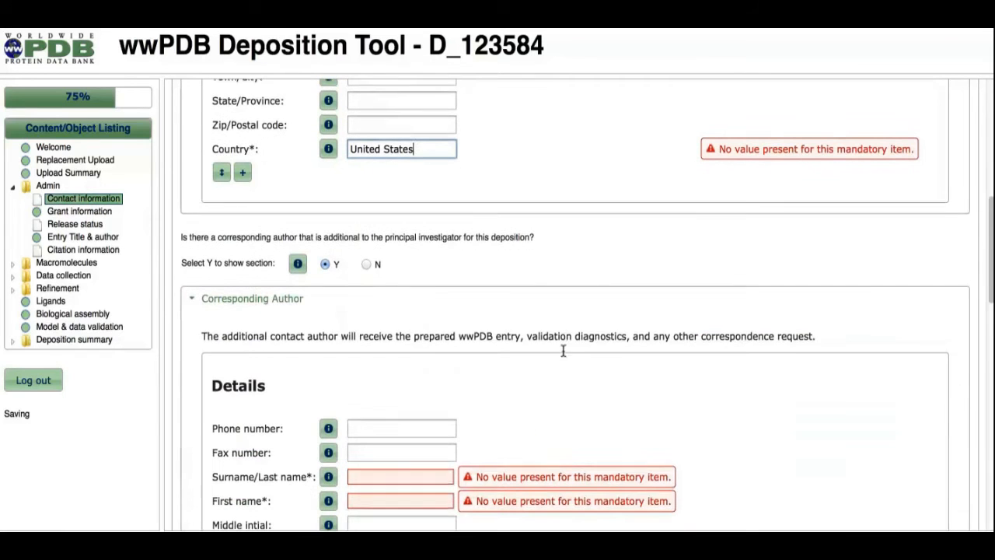
left_click(366, 264)
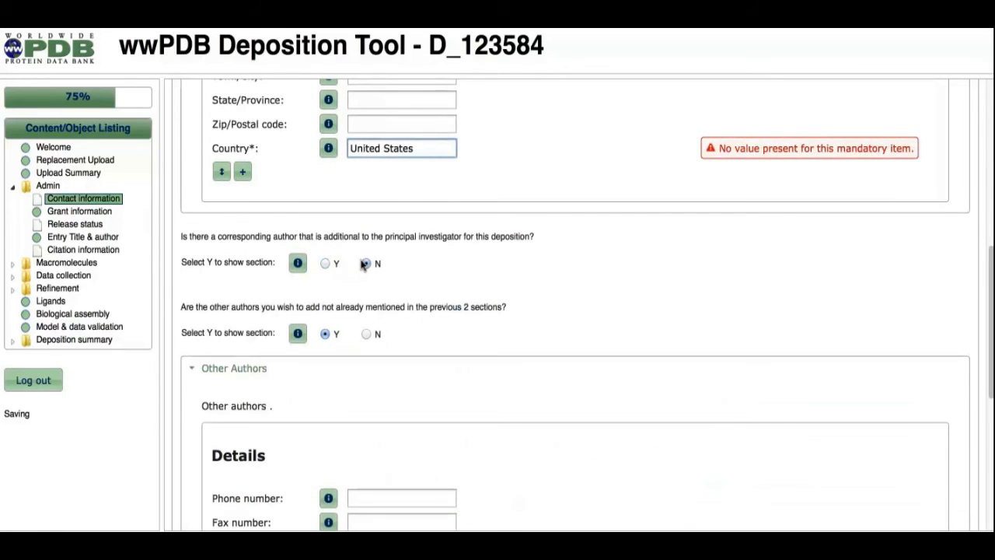
left_click(366, 334)
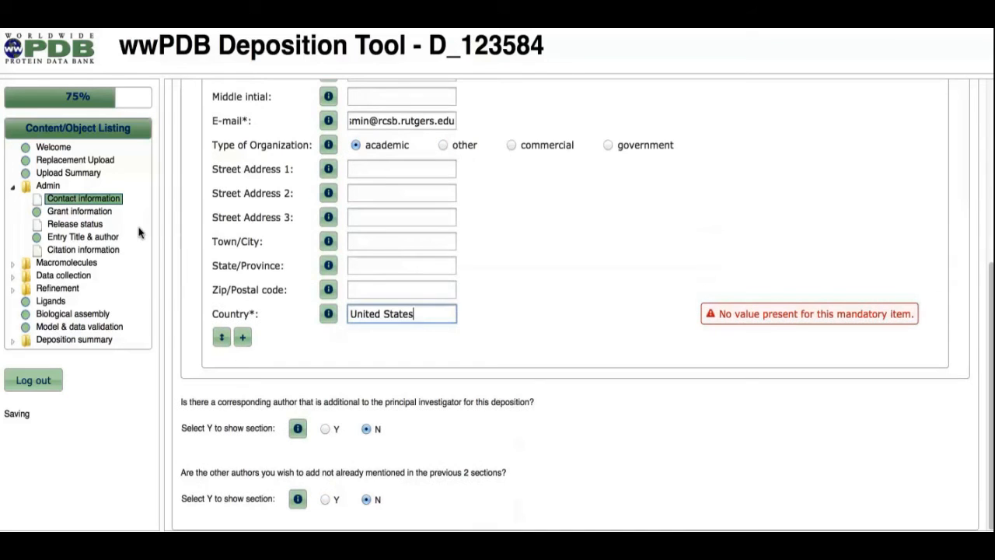
left_click(374, 288)
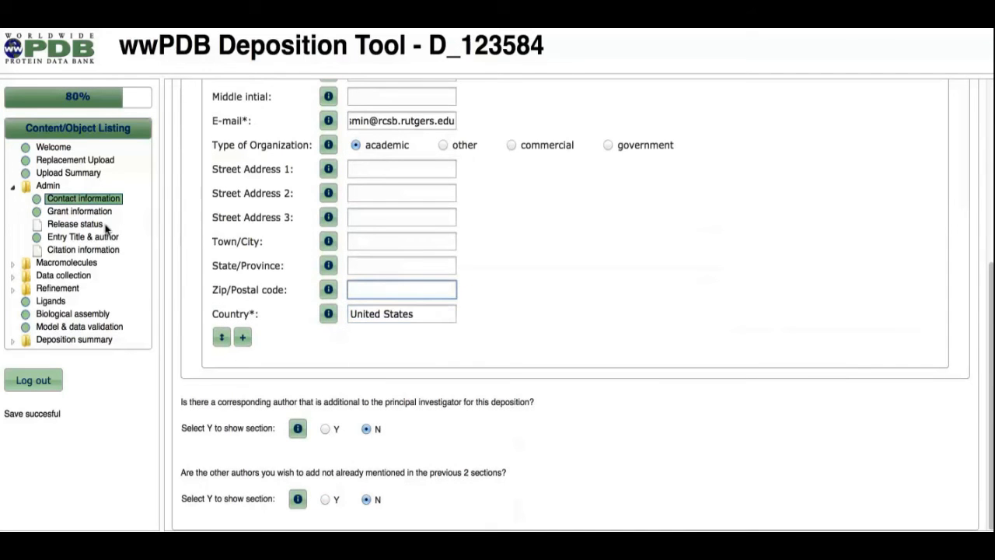
Open Release status and set the entry release status to HOLD FOR PUBLICATION and sequence release status to HOLD FOR RELEASE.
left_click(73, 223)
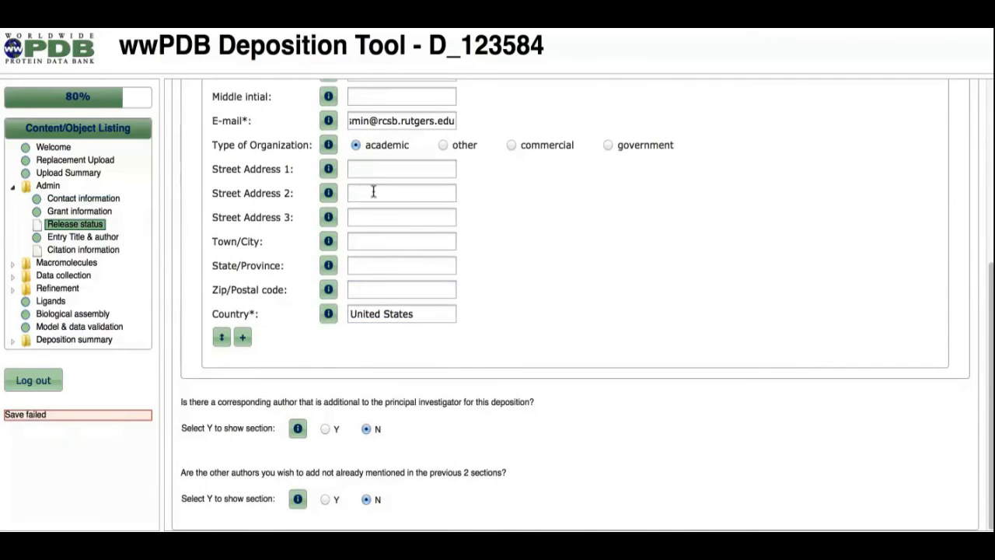
left_click(463, 223)
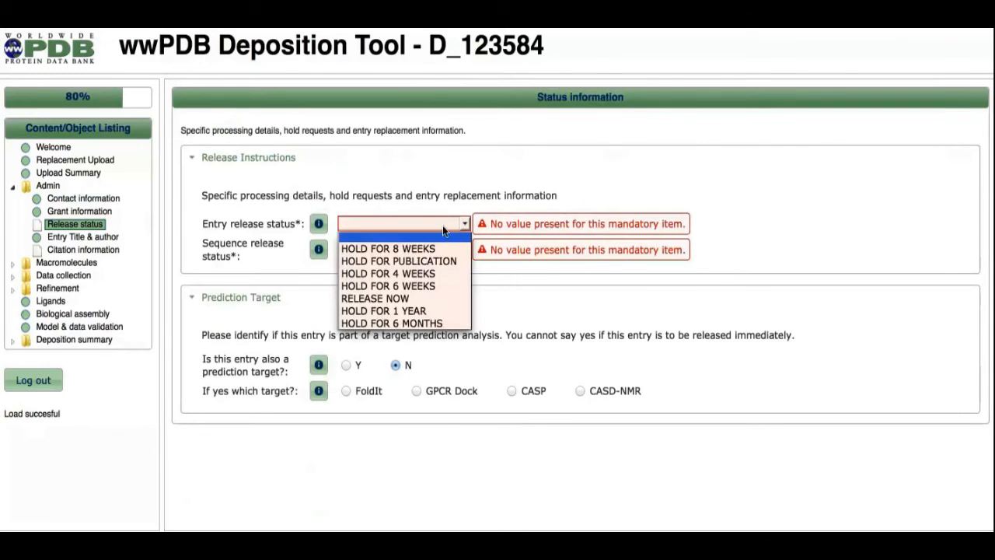
left_click(440, 260)
left_click(441, 250)
left_click(427, 288)
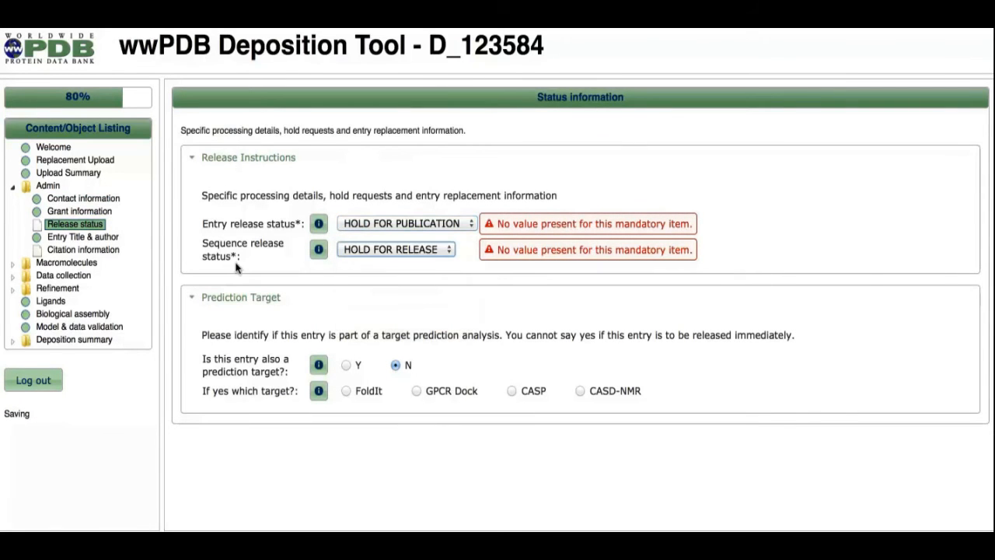
left_click(325, 282)
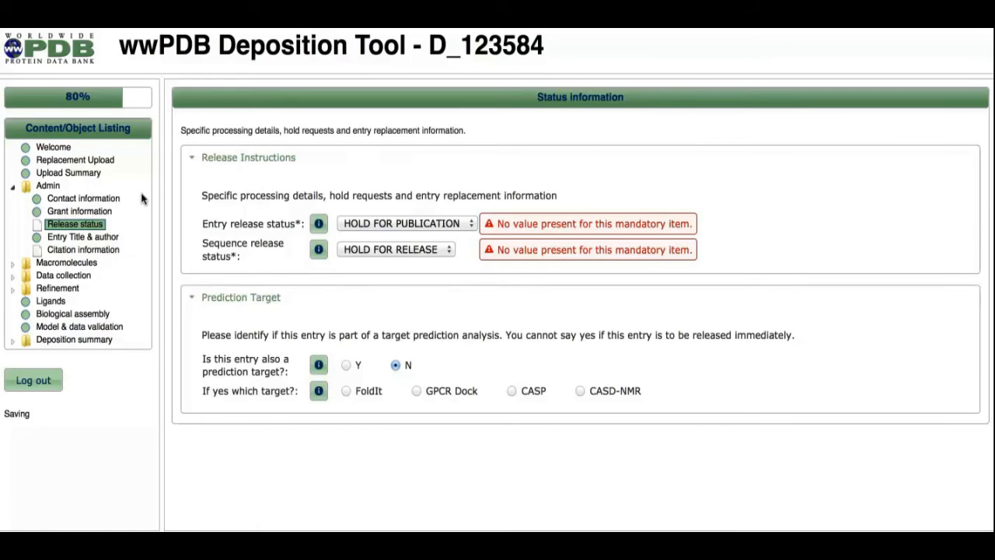
Open the citation information page and review the primary citation details.
left_click(70, 249)
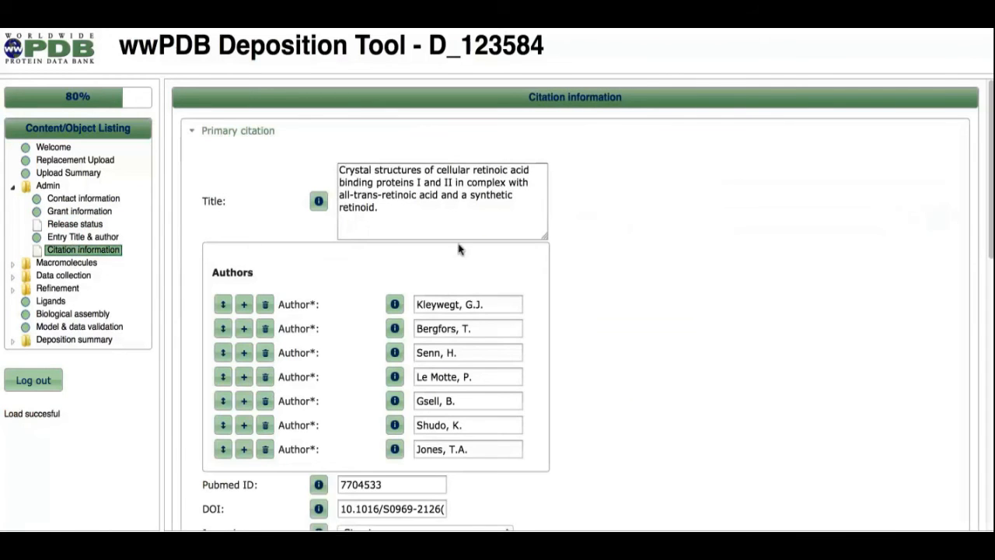
scroll(692, 247, "down", 5)
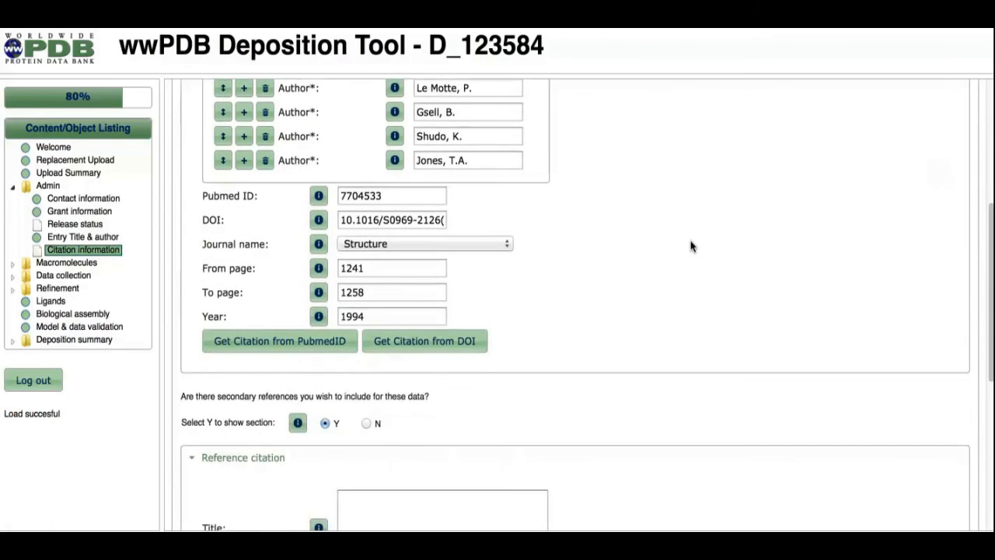
scroll(691, 246, "down", 4)
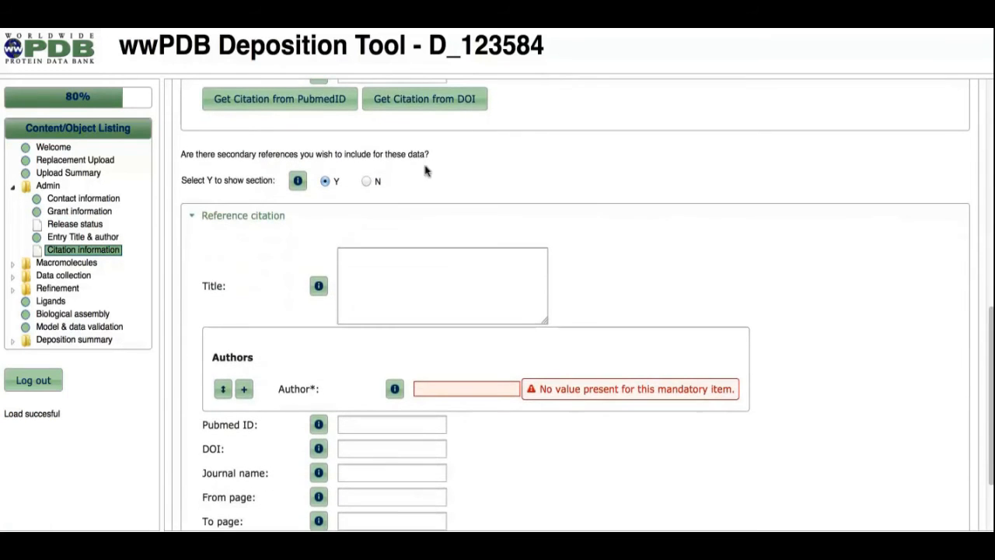
Answer N to the question about including secondary references.
left_click(365, 183)
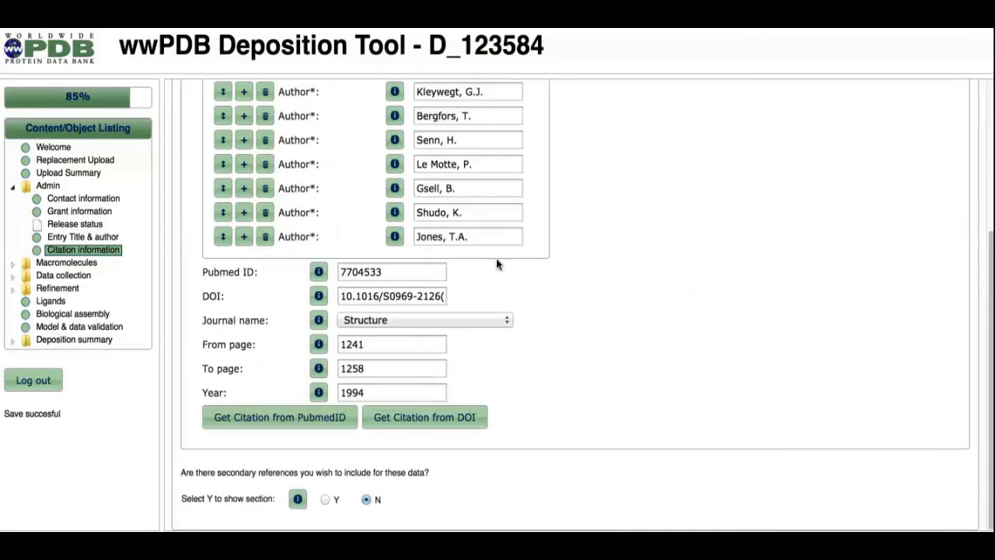
Open Molecule 1 under Macromolecules and review its sequence, source organism and expression details.
left_click(59, 264)
left_click(56, 275)
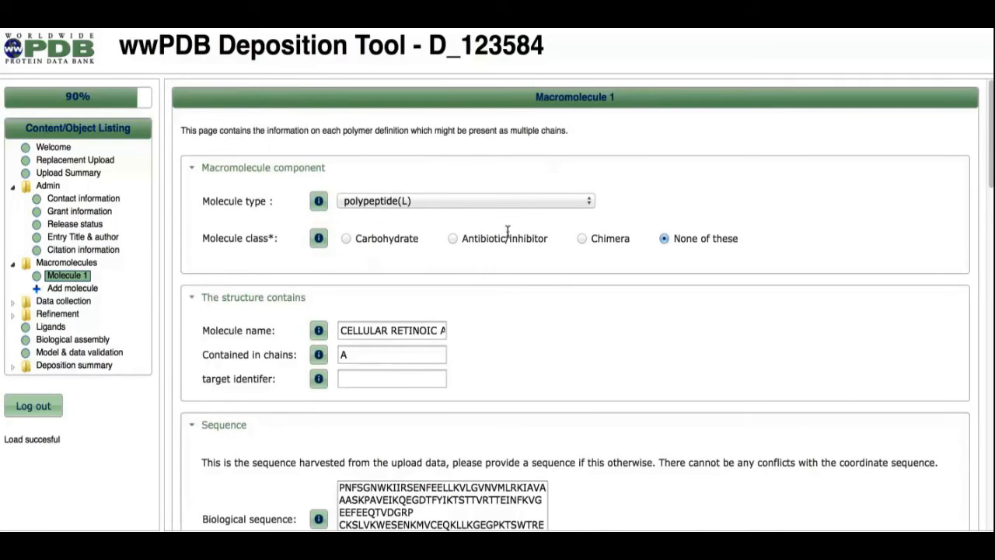
scroll(578, 294, "down", 5)
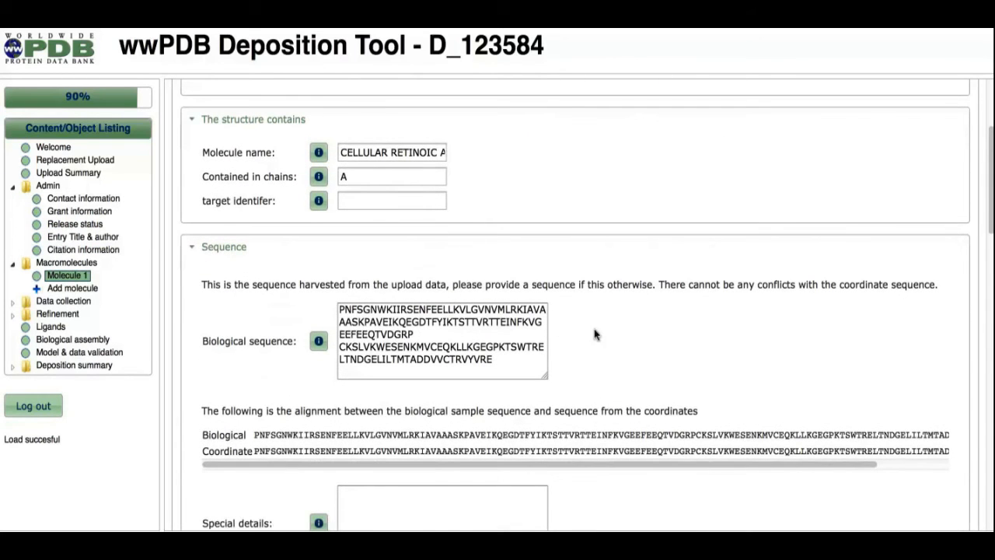
scroll(595, 334, "down", 6)
scroll(596, 335, "down", 4)
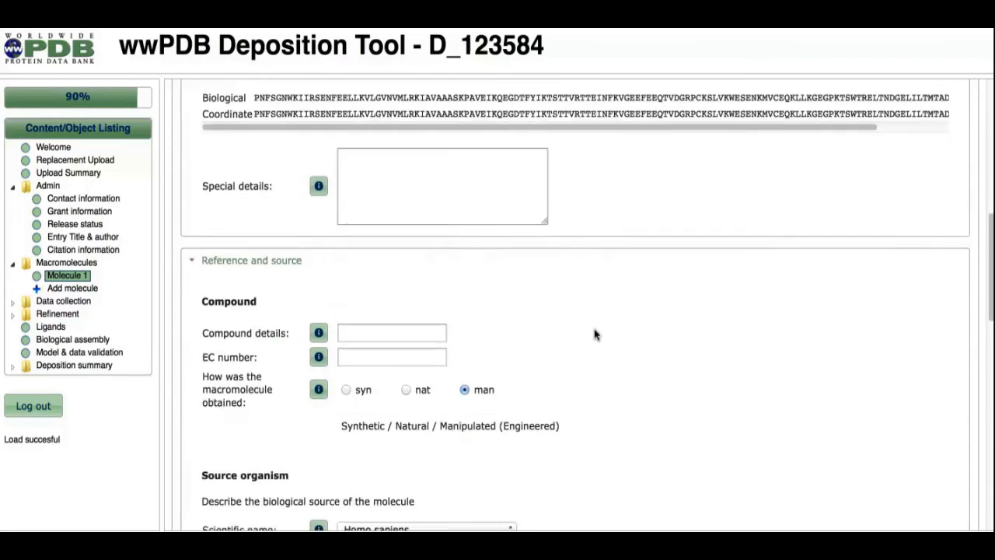
scroll(596, 334, "down", 5)
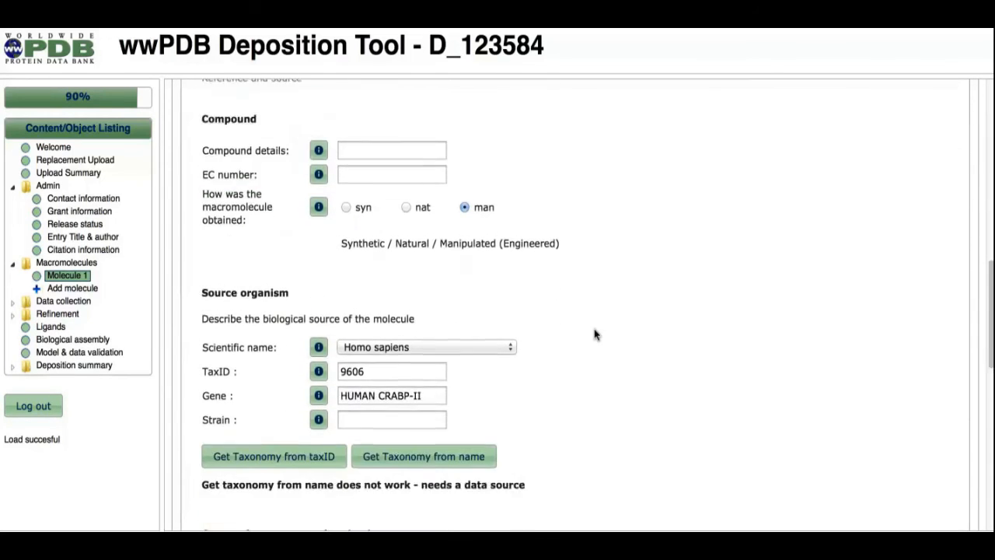
scroll(594, 334, "down", 5)
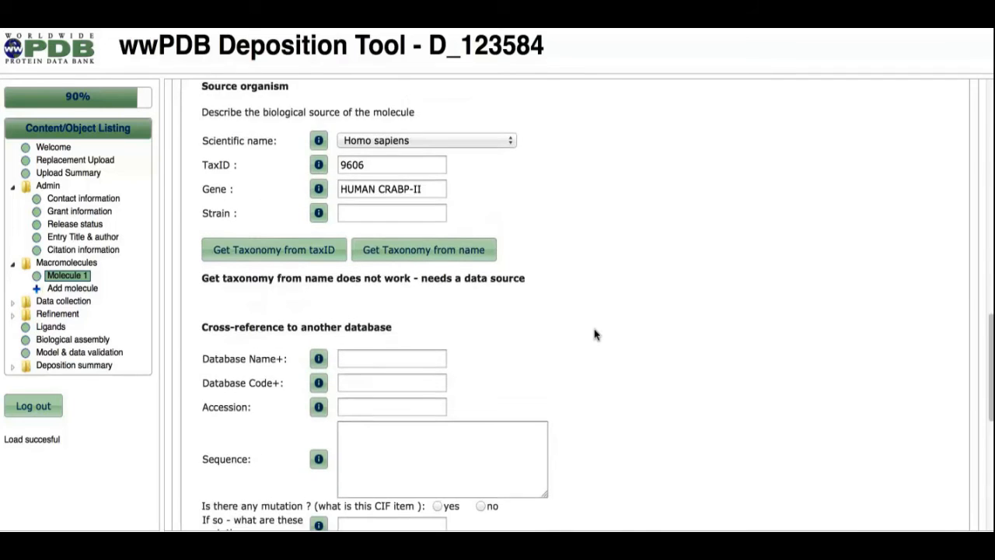
scroll(594, 334, "down", 10)
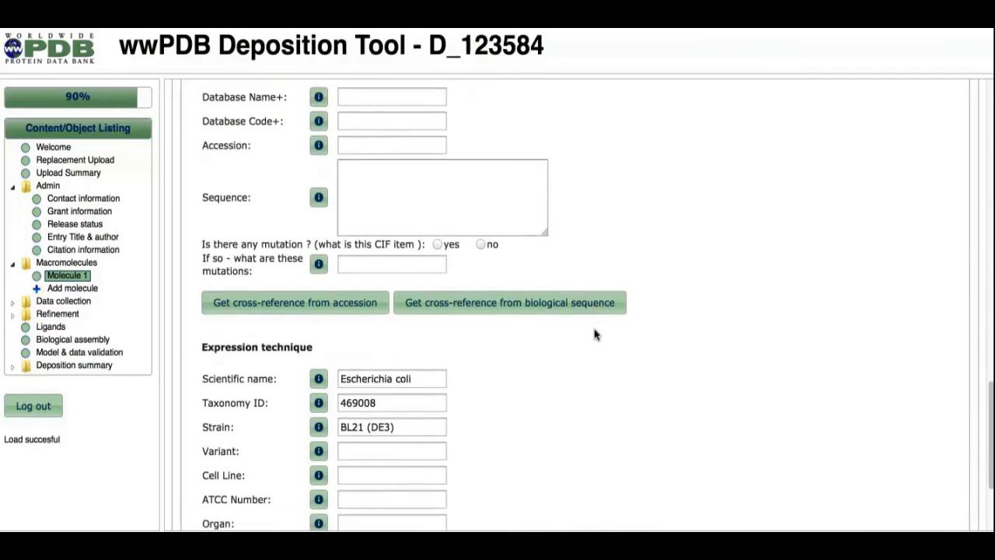
scroll(595, 335, "up", 6)
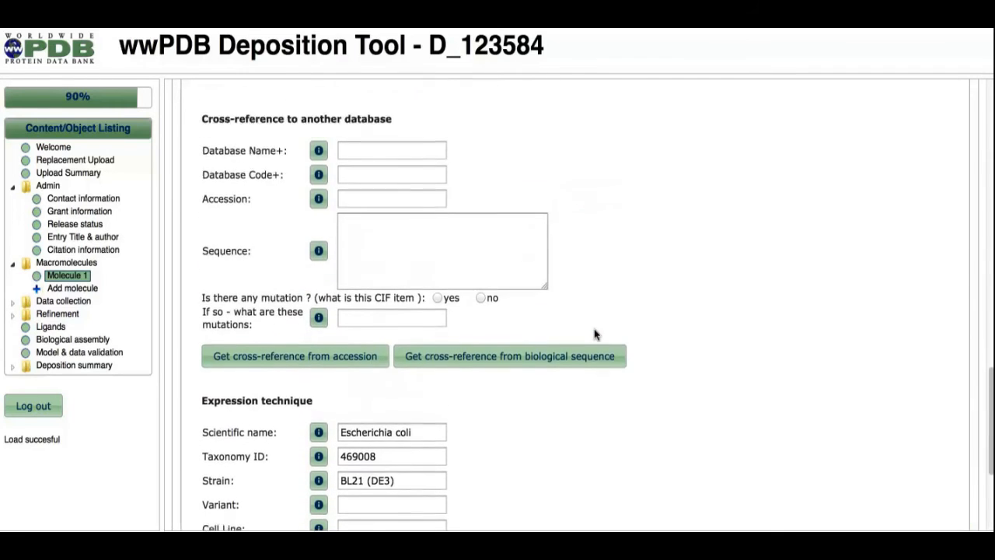
Search for a cross-reference from the biological sequence and select the P29373 Homo sapiens CRABP2 result.
left_click(536, 367)
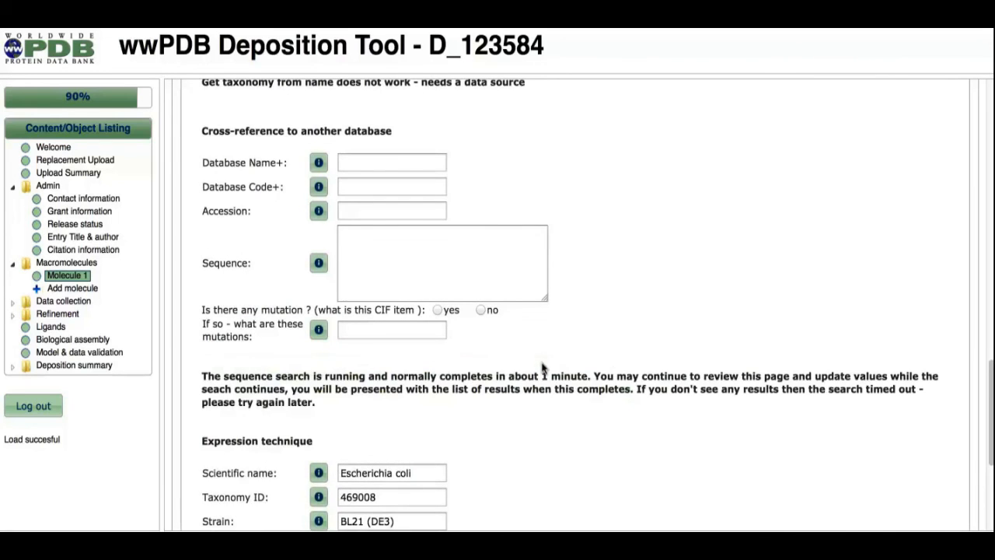
scroll(702, 387, "down", 2)
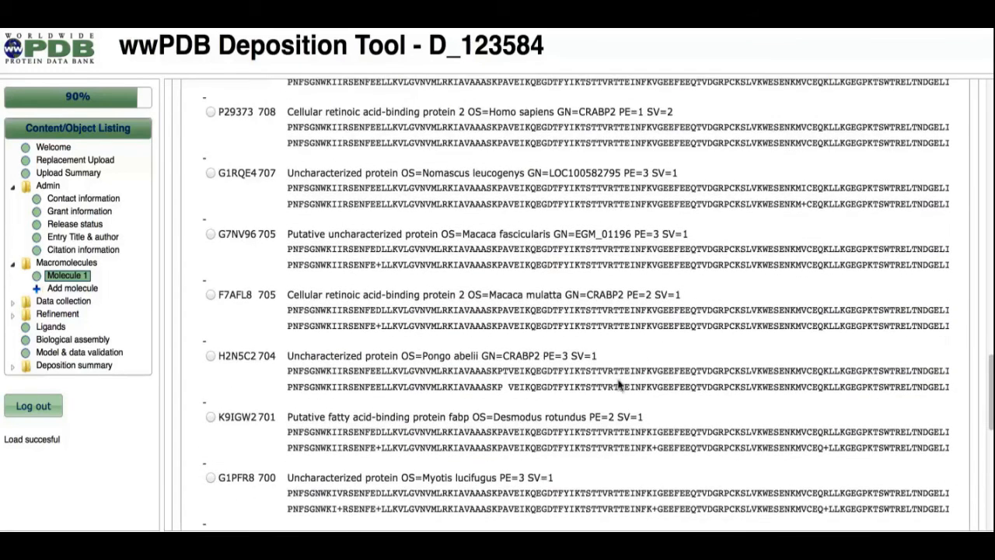
scroll(553, 380, "up", 8)
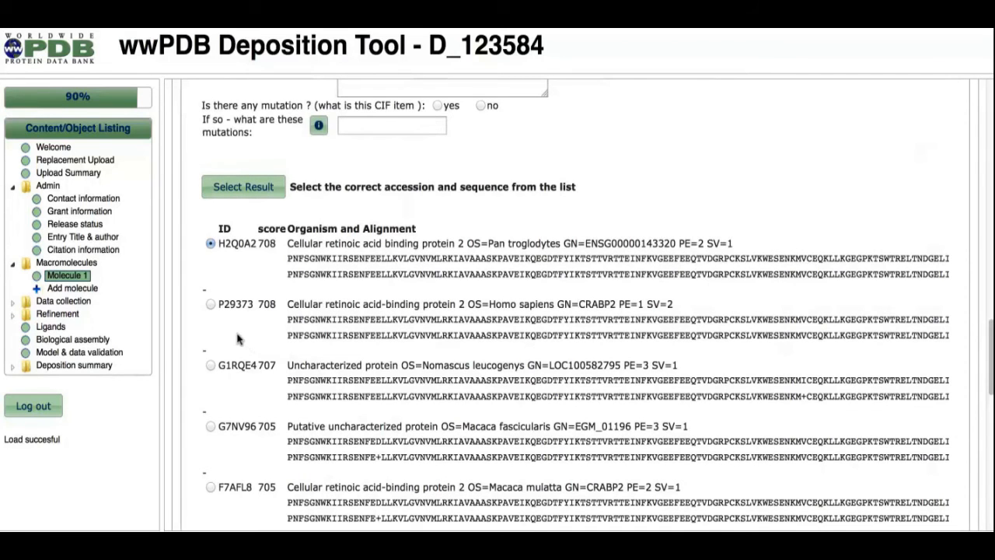
left_click(209, 304)
left_click(246, 188)
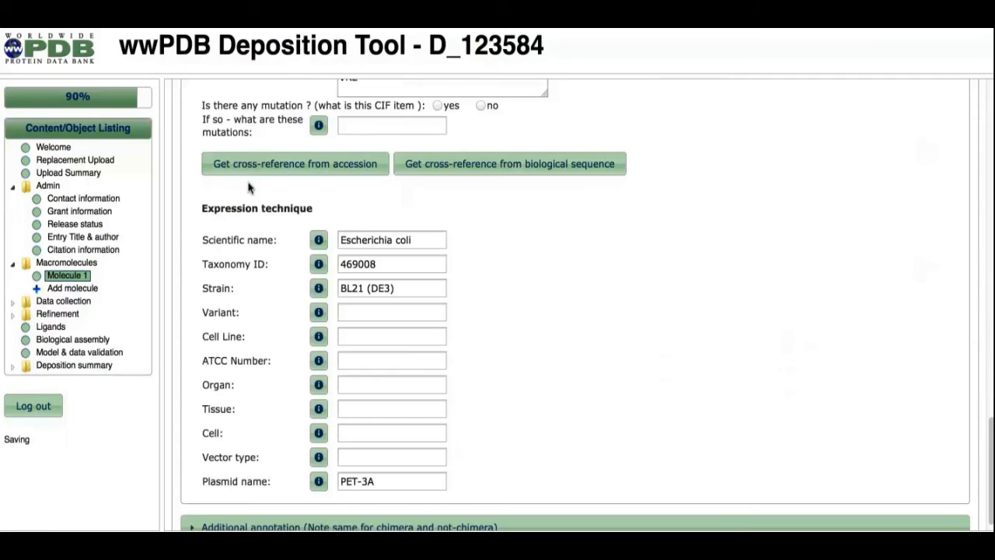
scroll(558, 262, "up", 5)
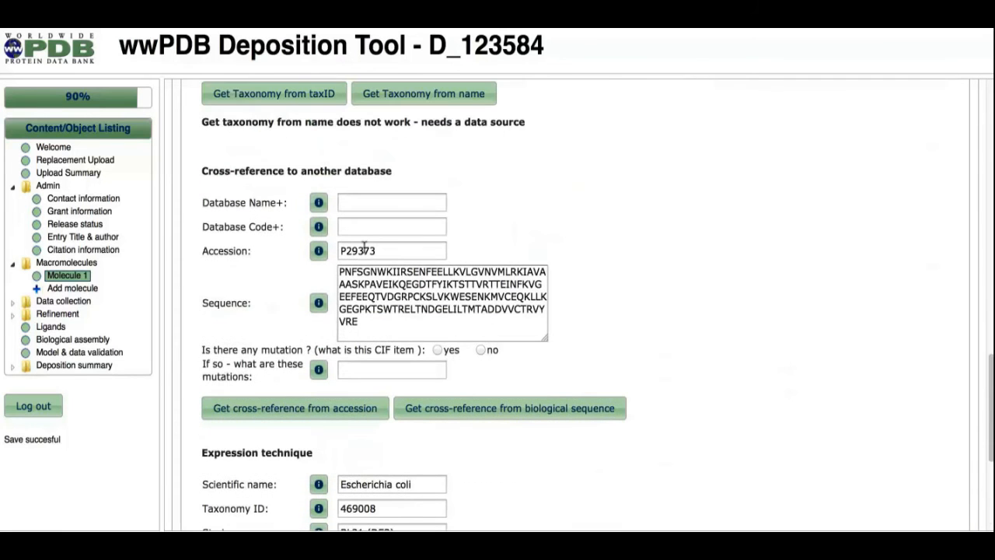
Open the X-ray data collection page and set the highest resolution shell range high to 2.1.
left_click(66, 302)
left_click(51, 314)
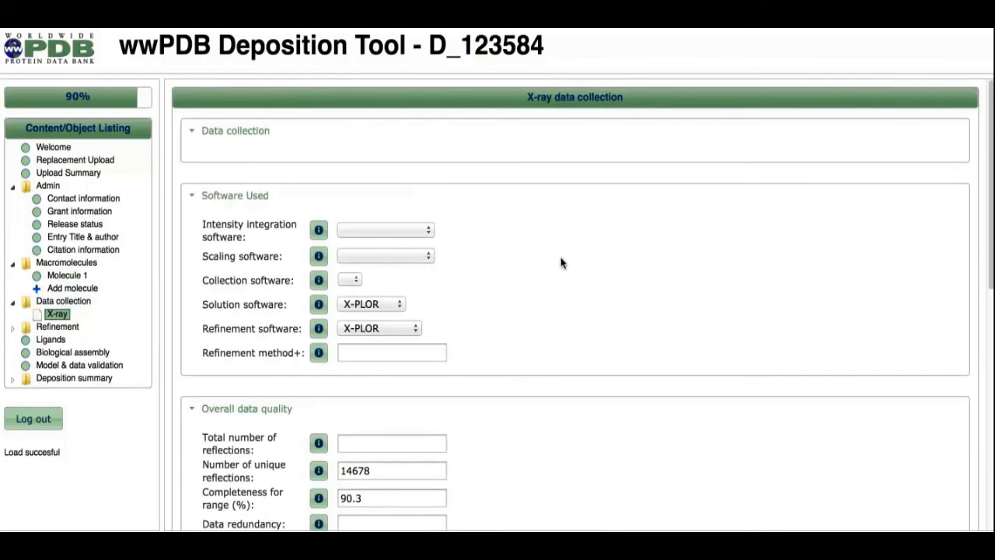
scroll(561, 263, "down", 1)
scroll(561, 263, "down", 10)
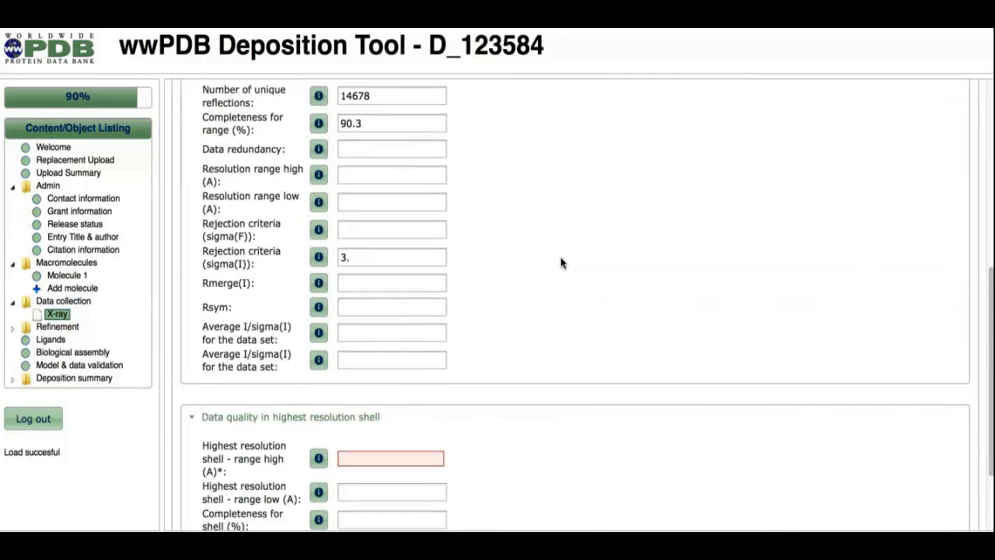
scroll(561, 263, "down", 1)
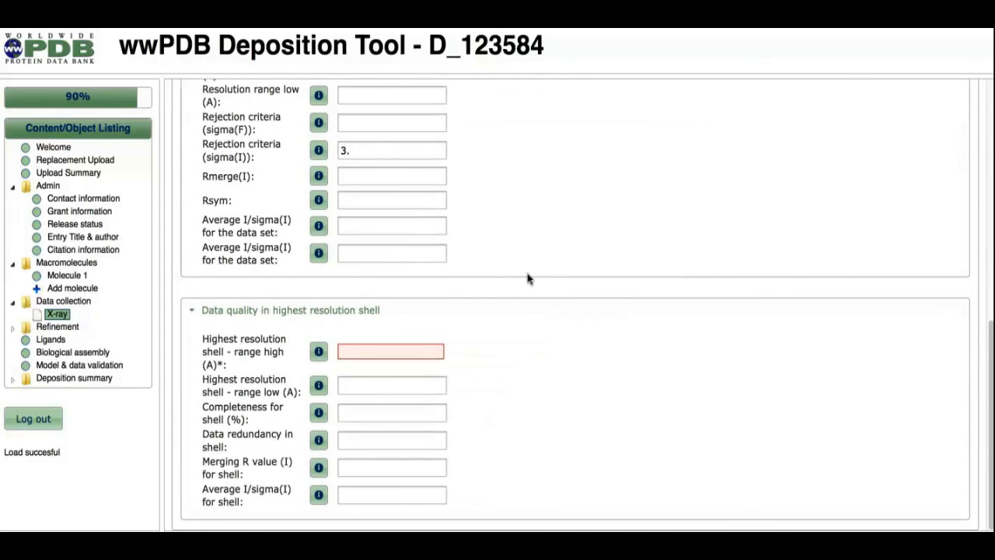
scroll(477, 305, "up", 2)
scroll(481, 306, "up", 3)
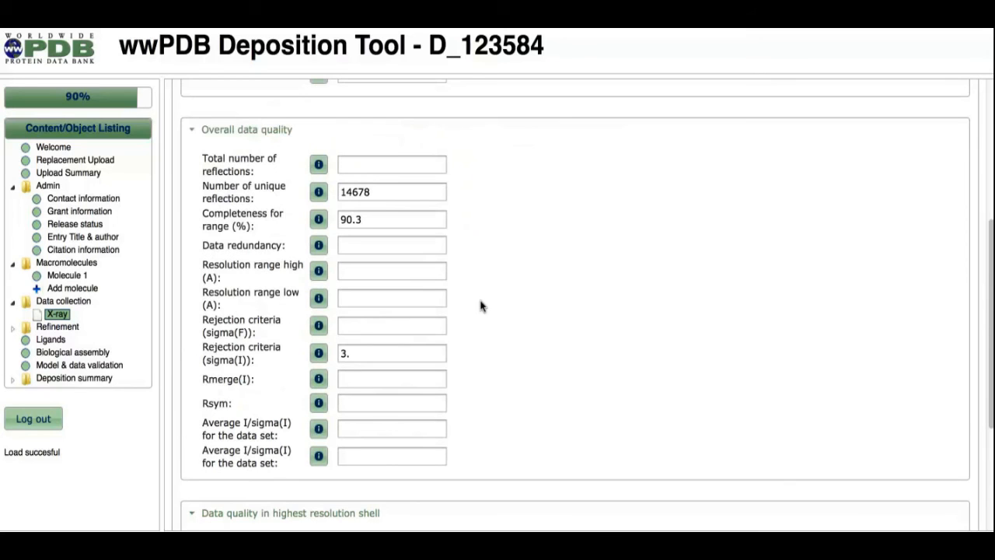
scroll(479, 306, "down", 5)
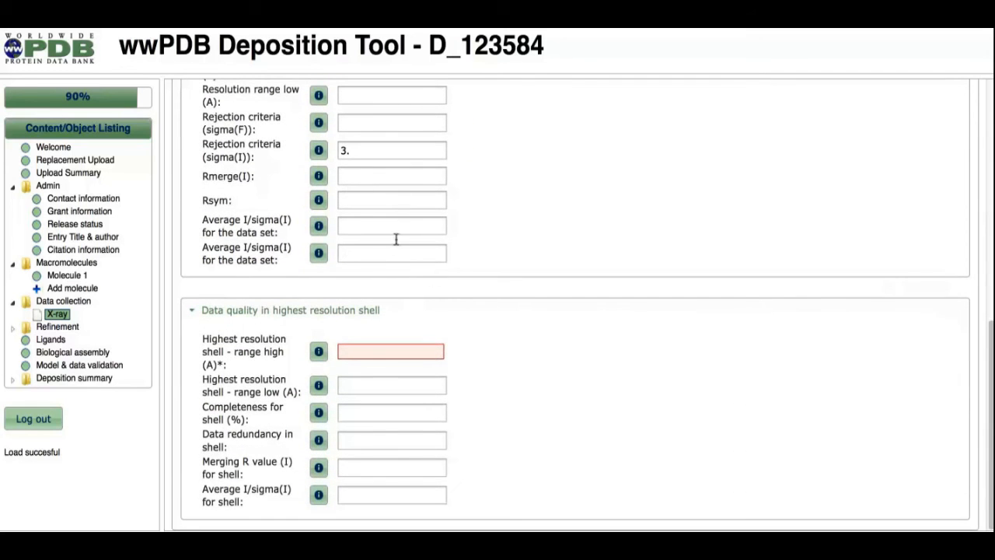
type("2.1")
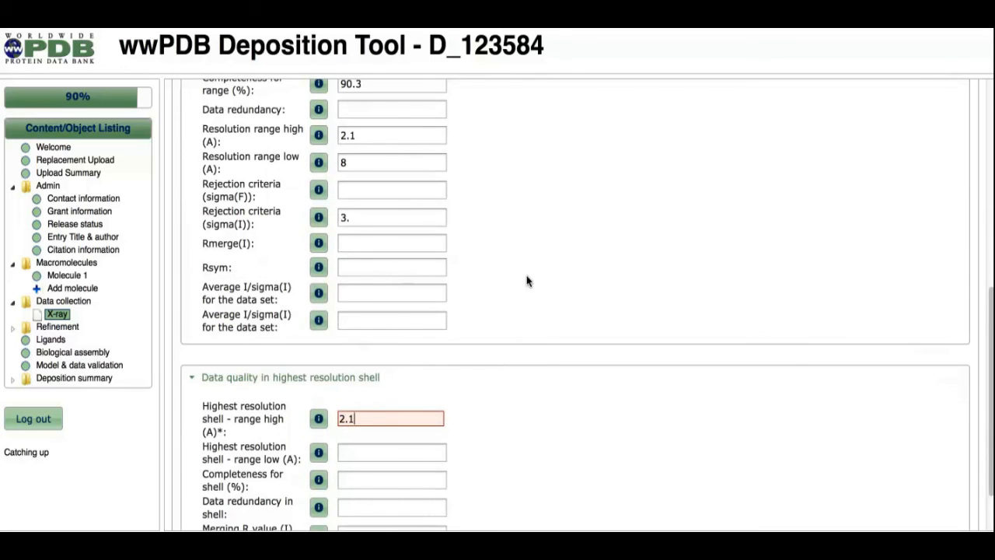
scroll(540, 407, "down", 2)
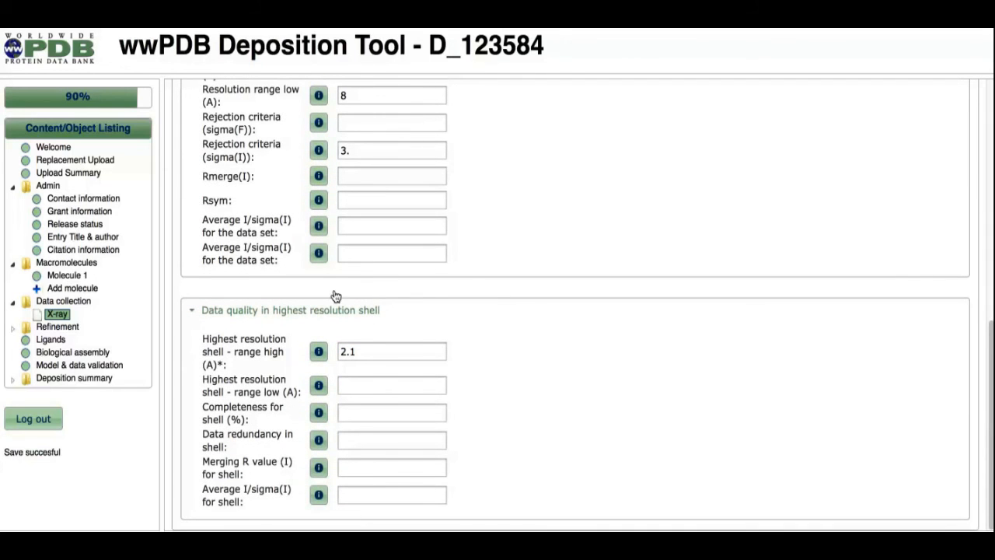
Open the X-ray refinement page and set the bin resolution range high to 2.1.
left_click(53, 329)
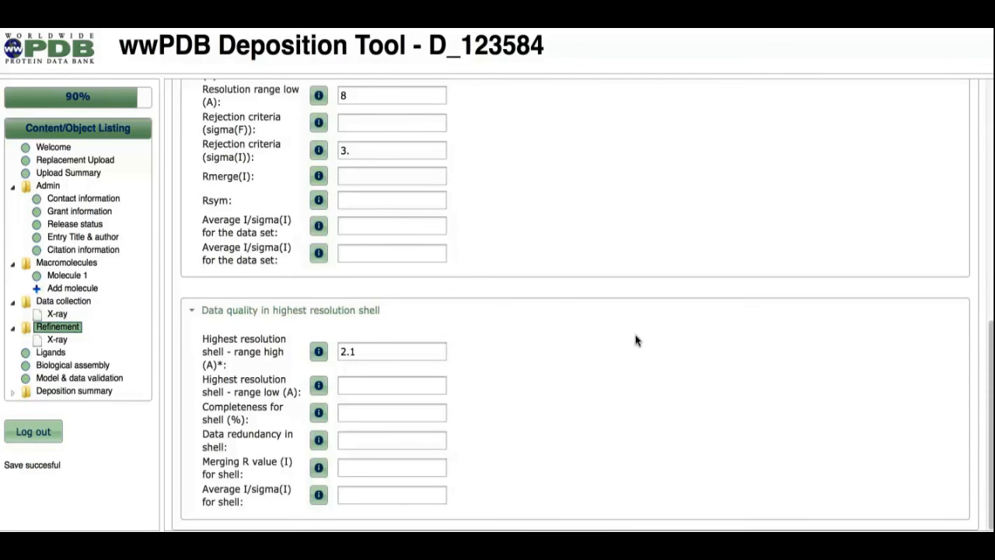
scroll(636, 339, "up", 5)
scroll(636, 340, "up", 3)
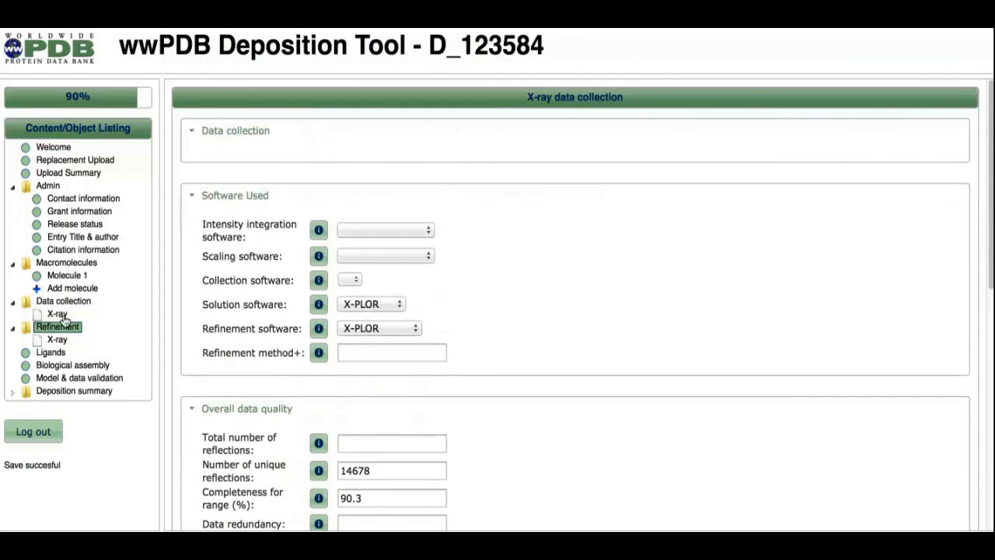
left_click(51, 336)
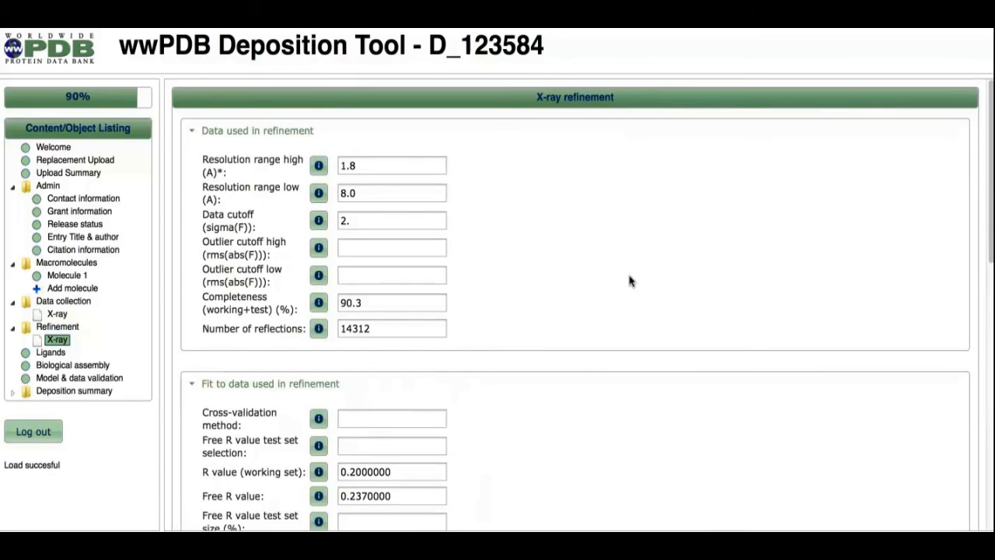
scroll(629, 281, "down", 5)
scroll(630, 280, "down", 3)
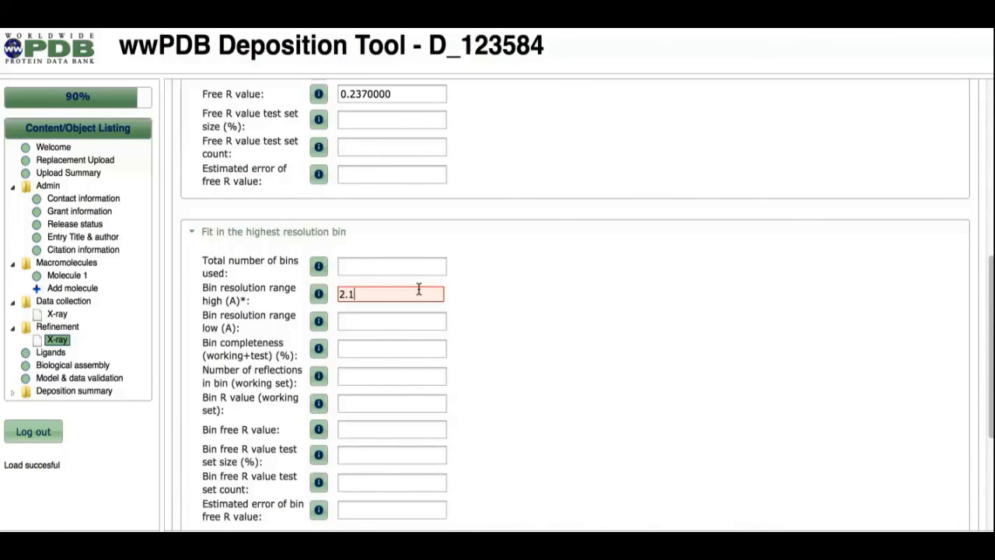
left_click(382, 314)
Open the Ligands summary and inspect the HET instance needing attention in the instance inspection view.
left_click(48, 352)
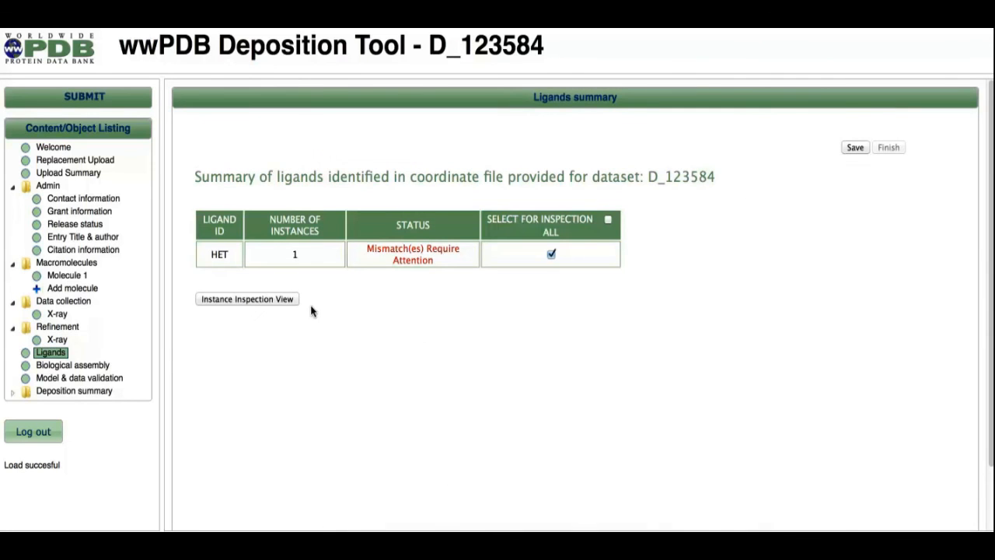
left_click(259, 299)
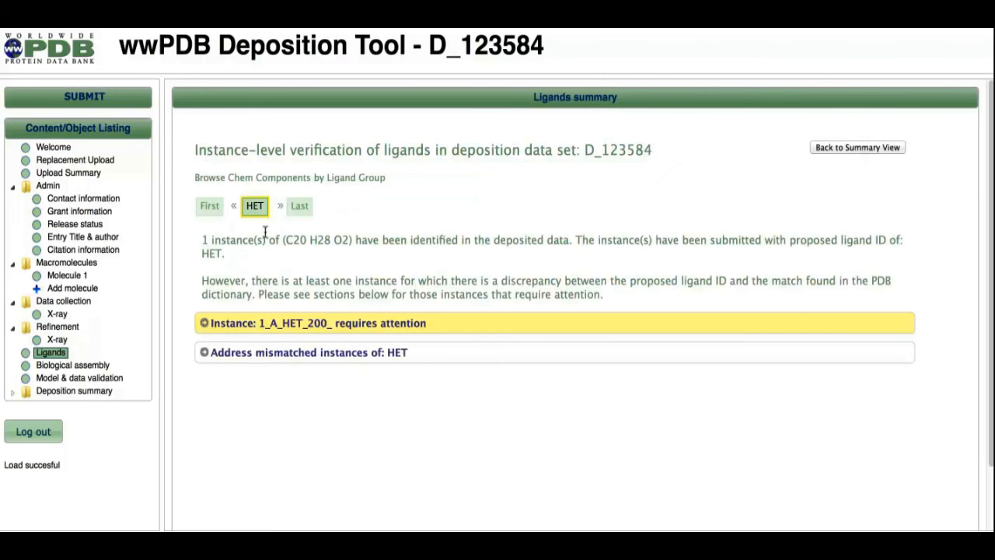
left_click(293, 324)
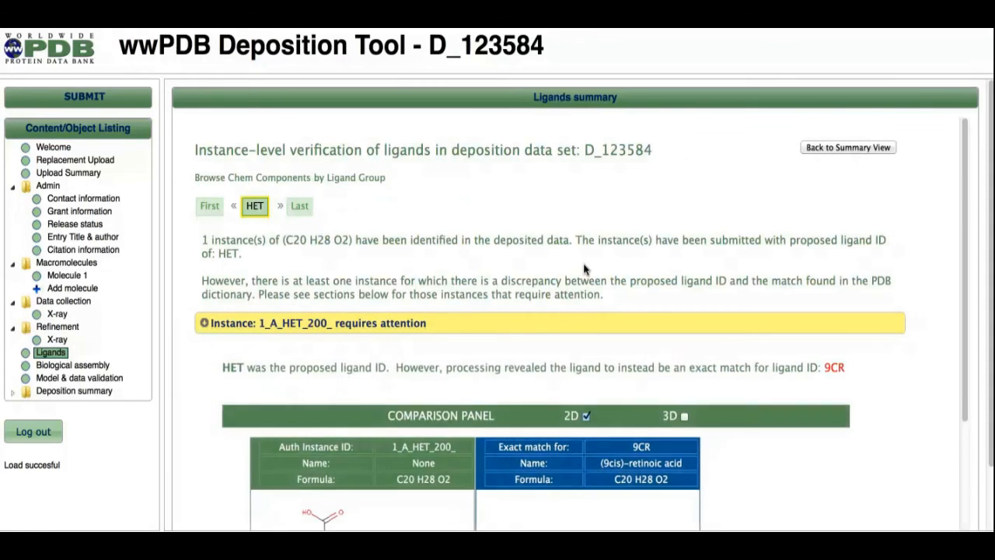
scroll(584, 269, "down", 5)
scroll(584, 269, "down", 2)
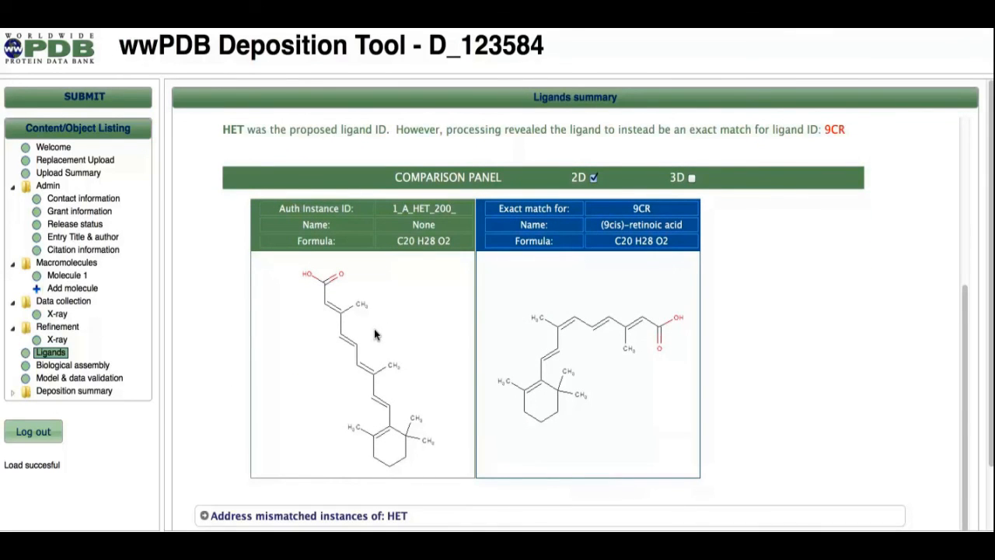
Switch on the 3D comparison view, allow the Java viewer to run, and rotate the ligand model.
left_click(691, 178)
scroll(791, 273, "down", 5)
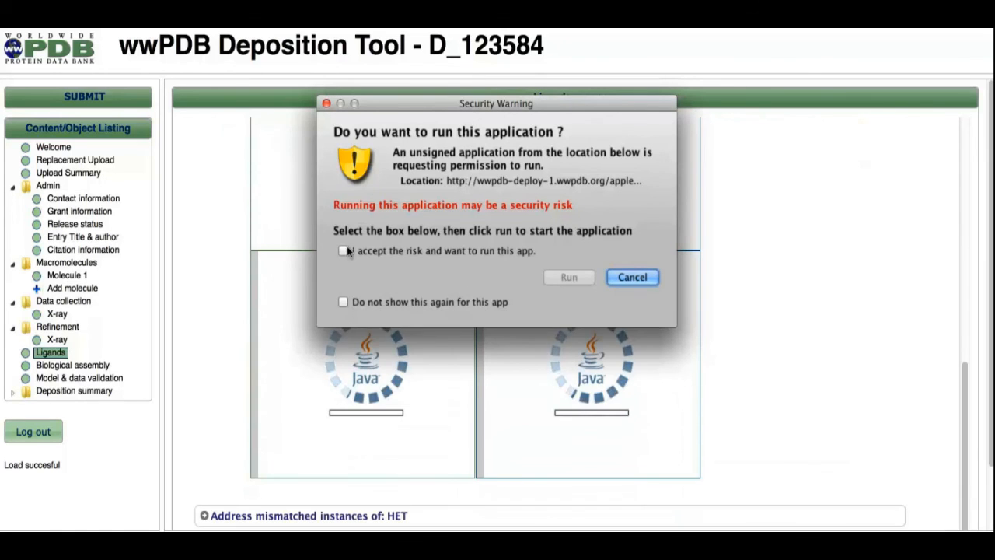
left_click(343, 250)
left_click(343, 302)
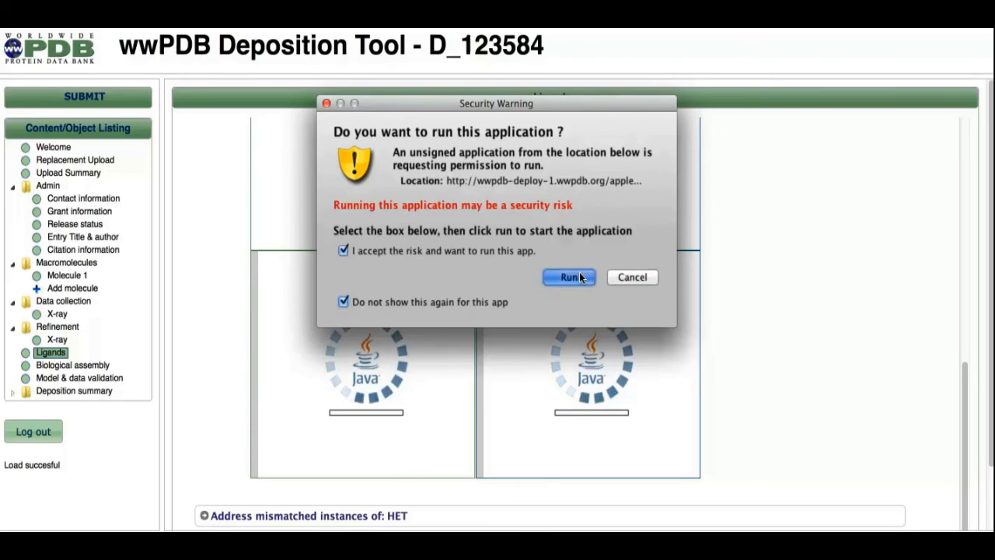
left_click(569, 276)
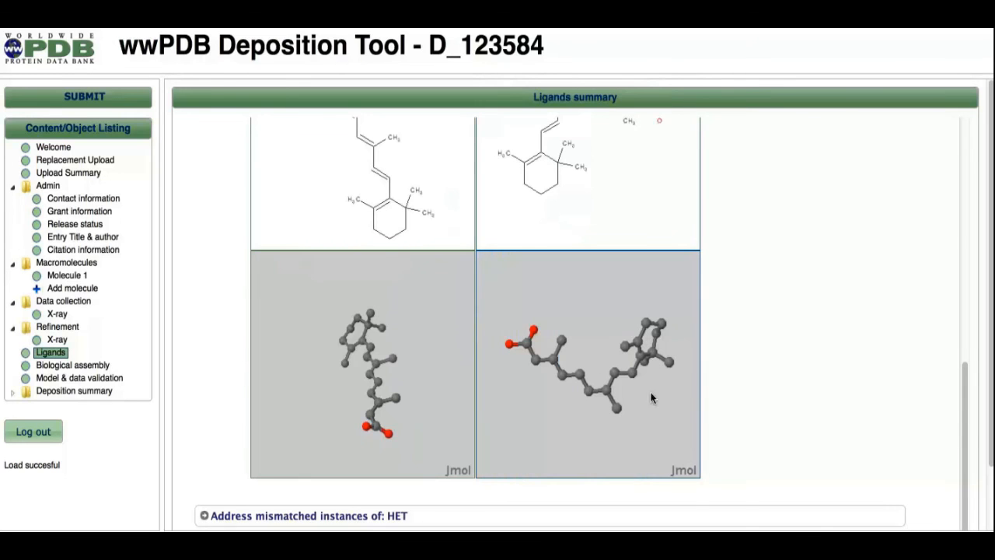
left_click_drag(325, 349, 320, 254)
scroll(873, 370, "down", 2)
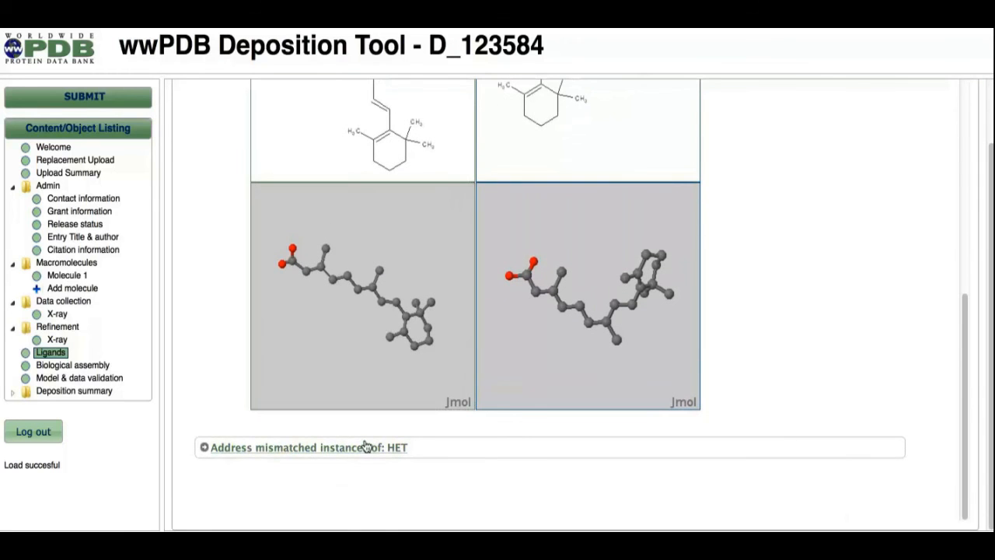
Address the HET mismatch by choosing the exact match ID 9CR and committing the choice.
left_click(371, 449)
scroll(855, 282, "down", 4)
scroll(854, 280, "down", 2)
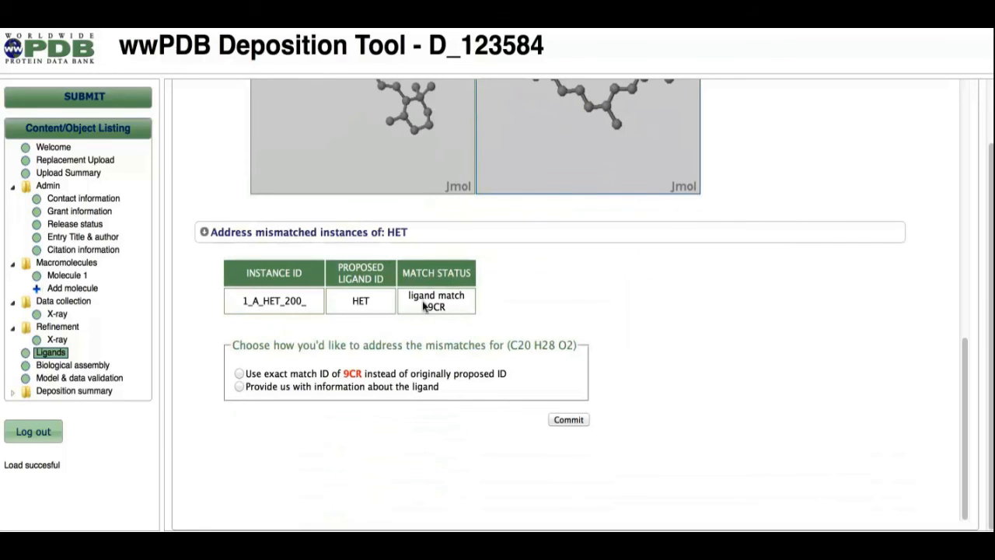
left_click(238, 374)
left_click(579, 419)
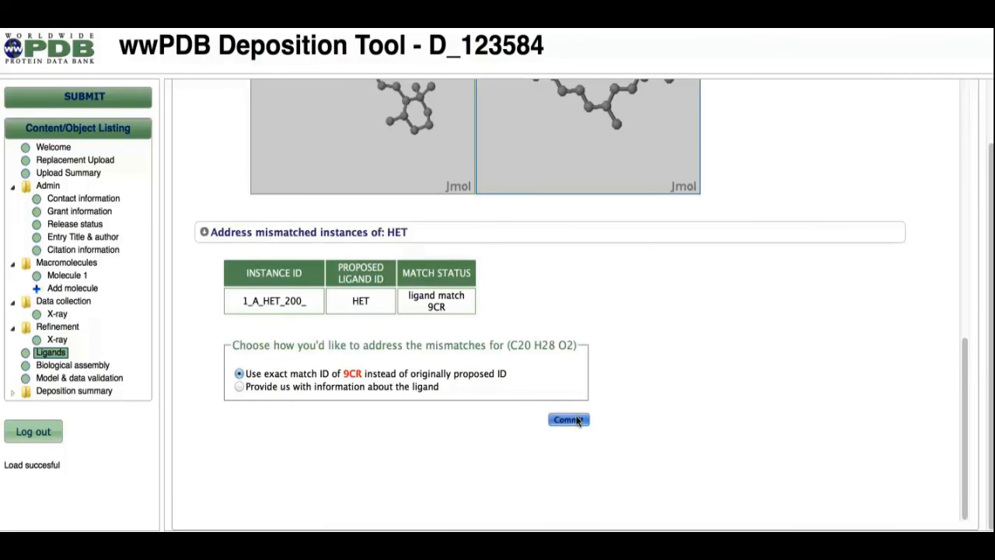
scroll(735, 372, "up", 10)
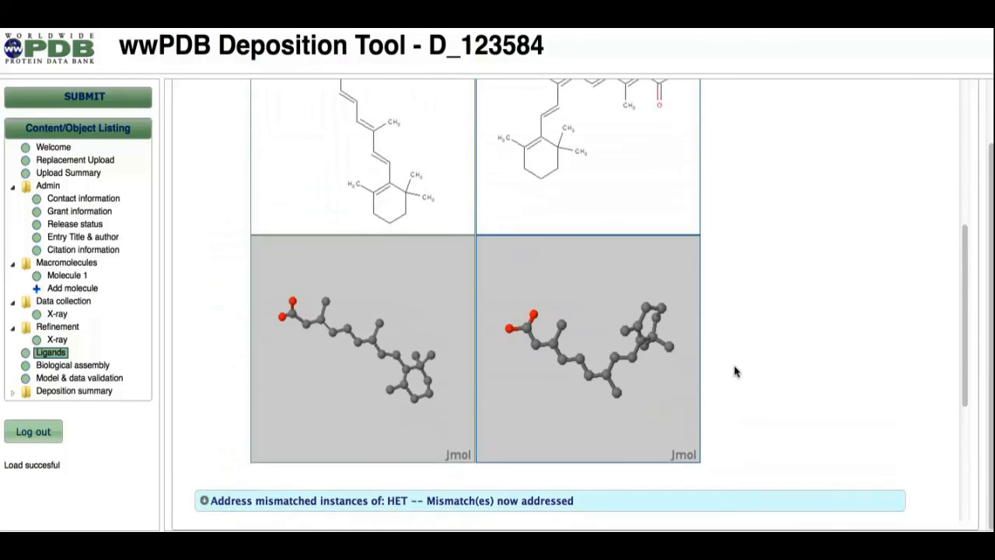
Return to the ligands summary and finish ligand processing, acknowledging the save.
scroll(735, 371, "up", 5)
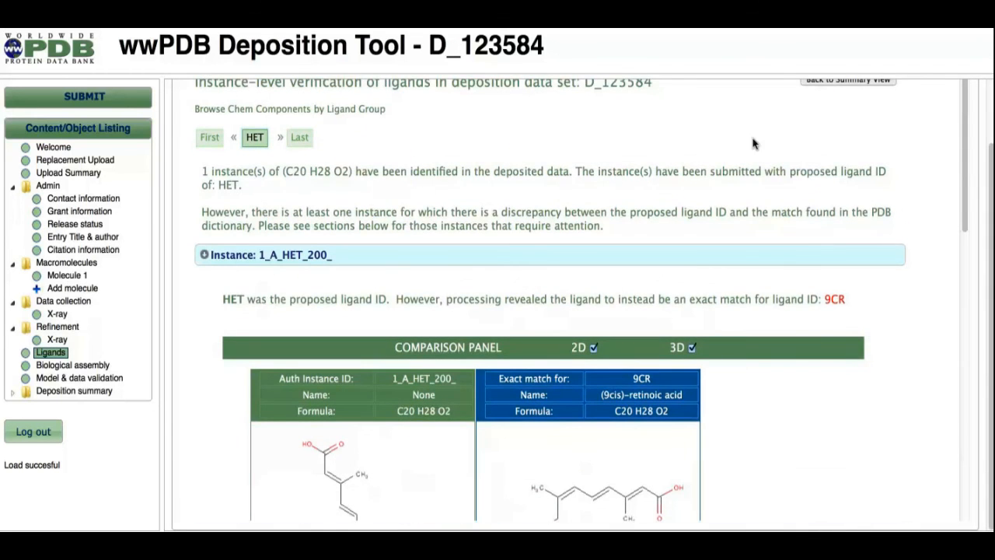
scroll(769, 146, "up", 2)
left_click(833, 149)
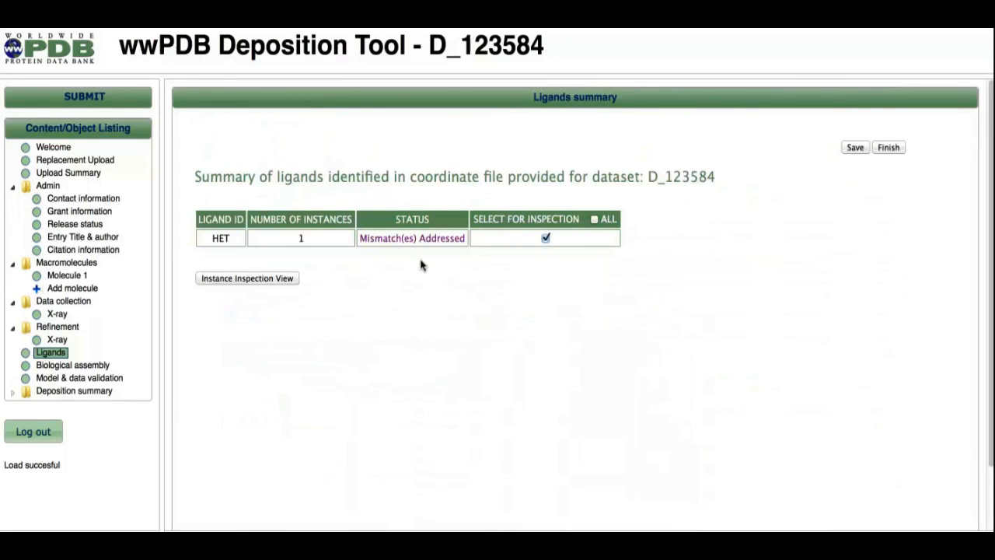
left_click(890, 148)
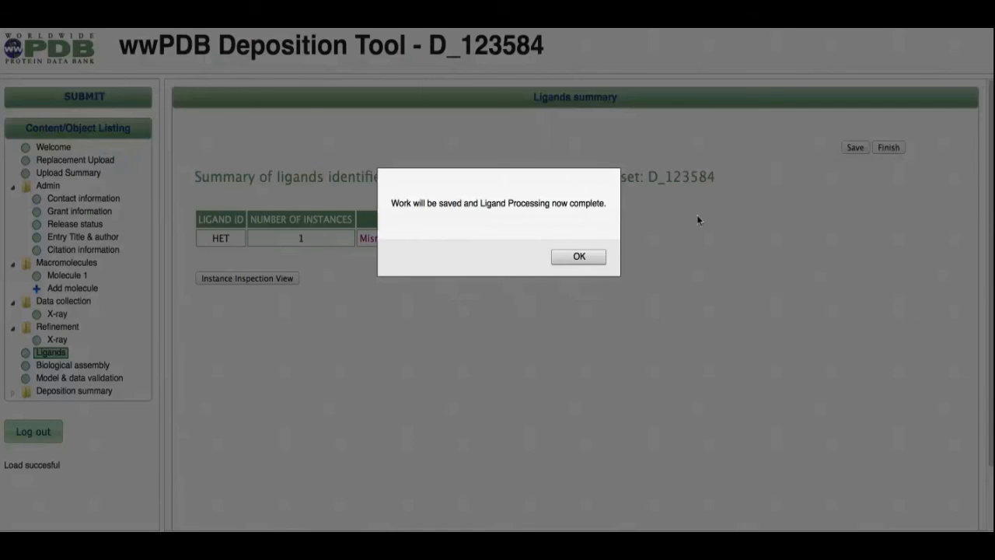
left_click(579, 257)
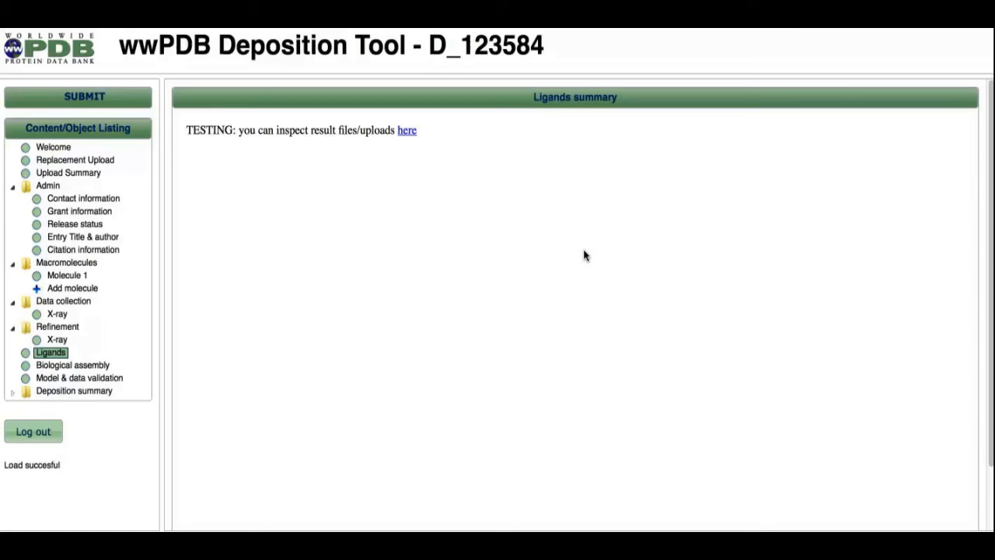
Submit the deposition and continue once processing is ready.
left_click(80, 94)
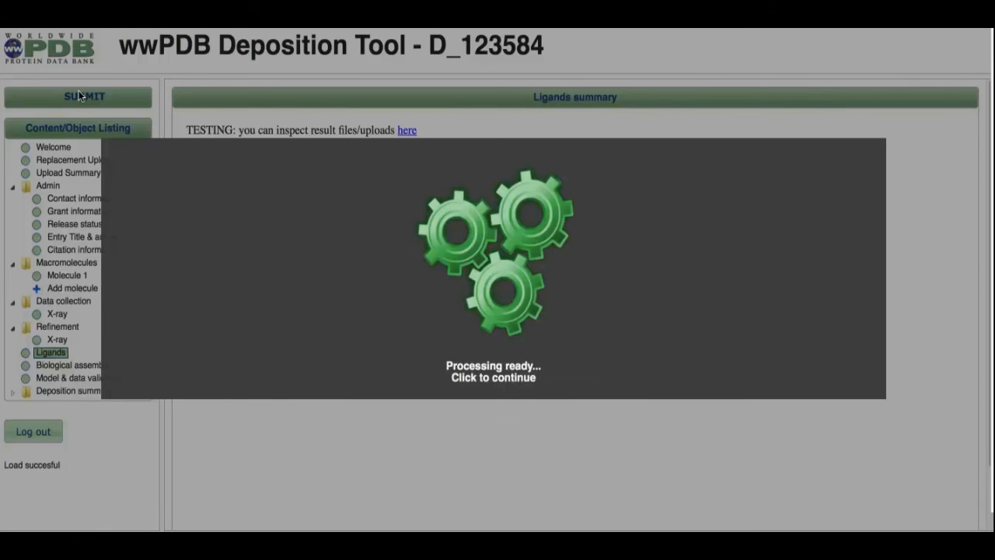
left_click(80, 95)
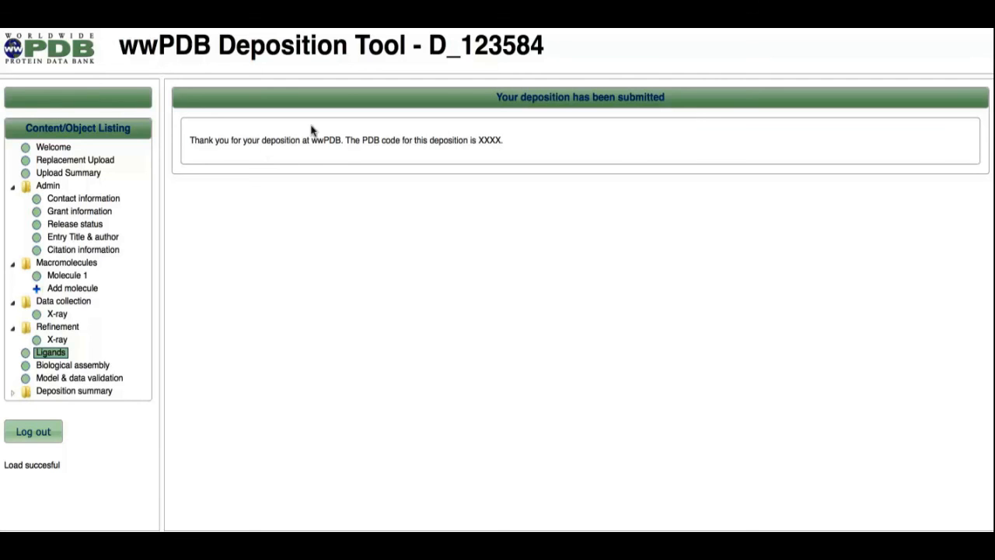